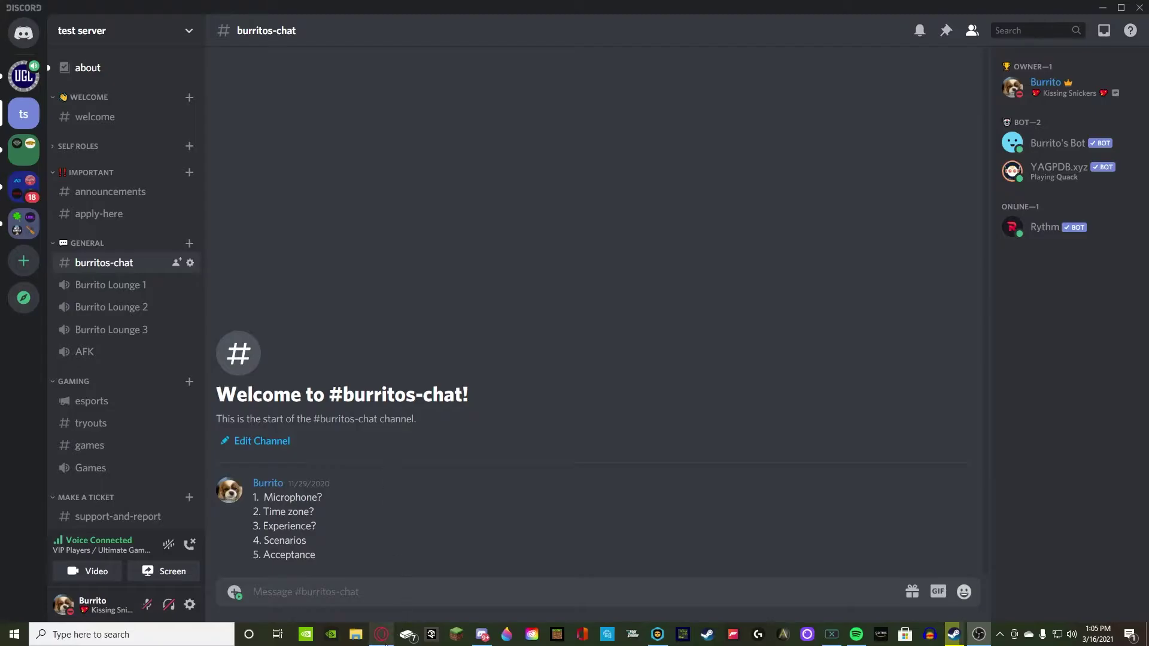
- Switch to Opera on groovy.bot and dismiss the Premium discount popup with 'No thanks'
{"action": "left_click", "coordinate": [381, 635]}
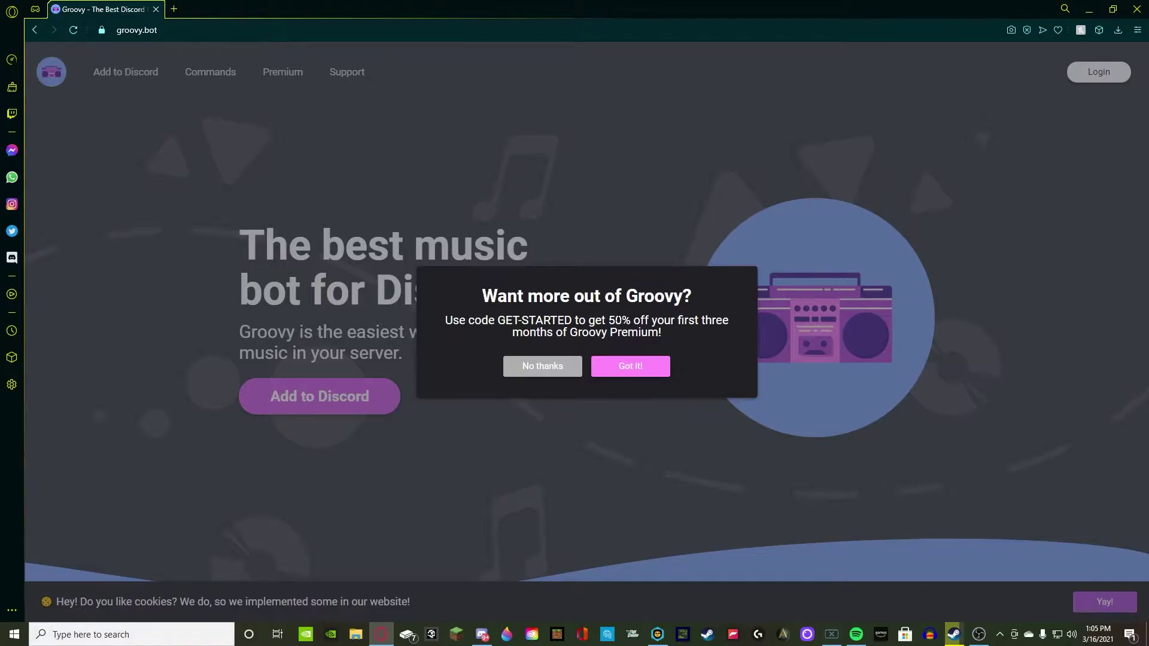
{"action": "left_click_drag", "start_coordinate": [608, 320], "coordinate": [657, 320]}
{"action": "left_click", "coordinate": [530, 367]}
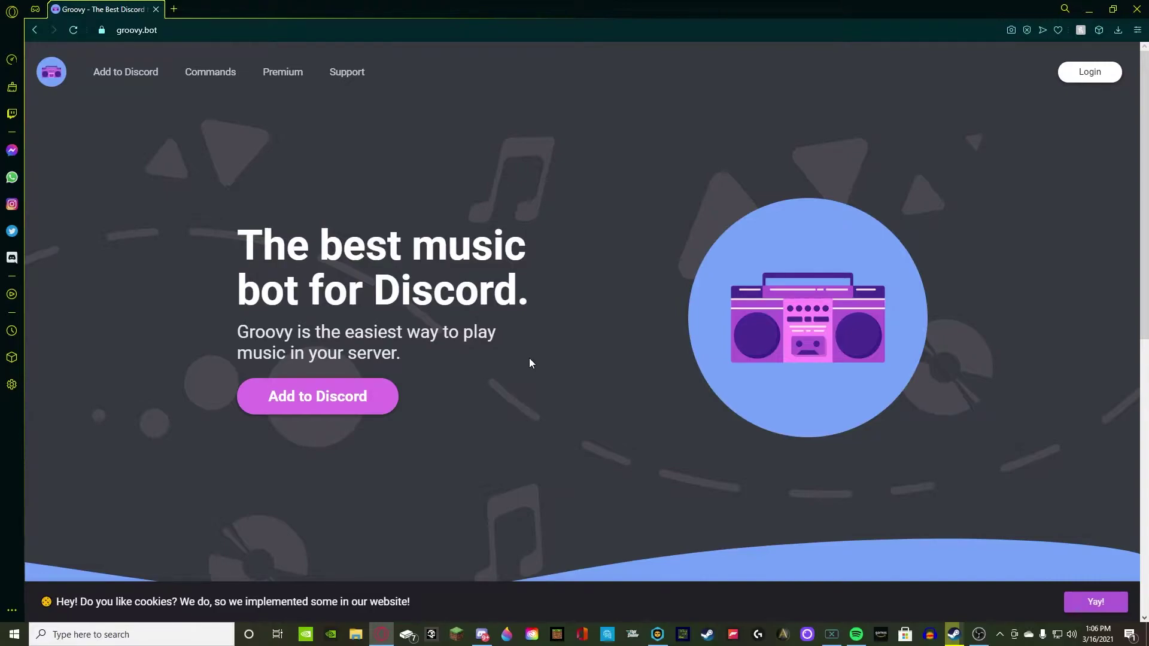
- Add Groovy to 'test server', authorize its permissions, and pass the hCaptcha check
{"action": "left_click", "coordinate": [353, 404]}
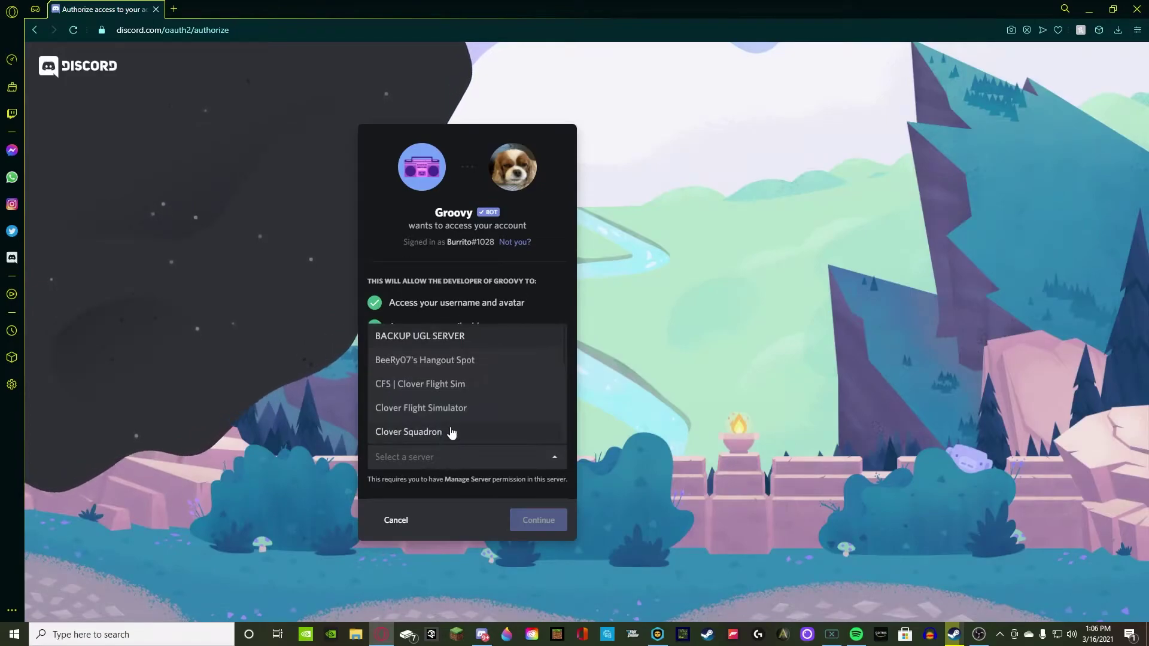
{"action": "scroll", "coordinate": [443, 418], "scroll_direction": "down", "scroll_amount": 5}
{"action": "scroll", "coordinate": [431, 406], "scroll_direction": "up", "scroll_amount": 1}
{"action": "left_click", "coordinate": [417, 413]}
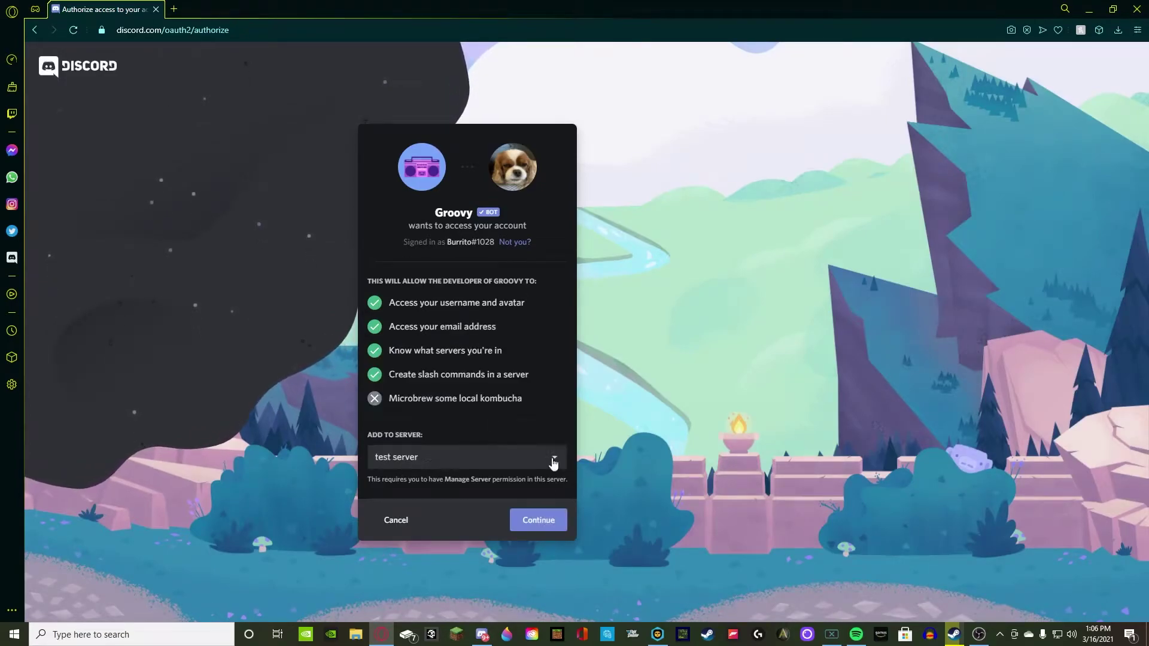
{"action": "left_click", "coordinate": [539, 522]}
{"action": "left_click", "coordinate": [566, 489]}
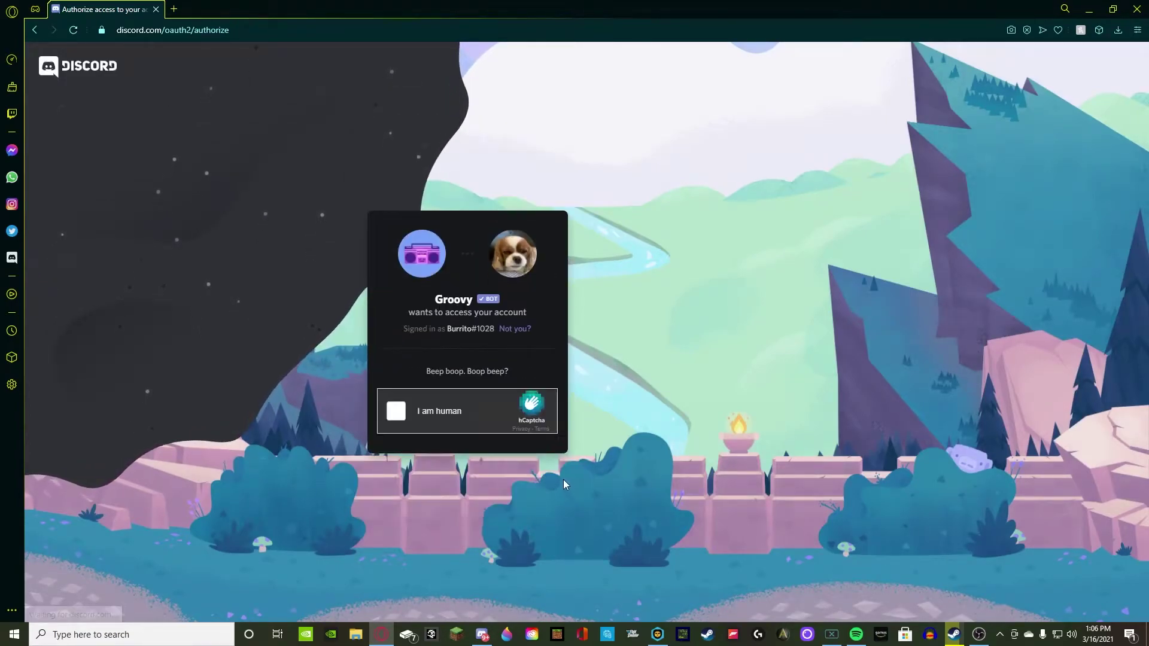
{"action": "left_click", "coordinate": [397, 411]}
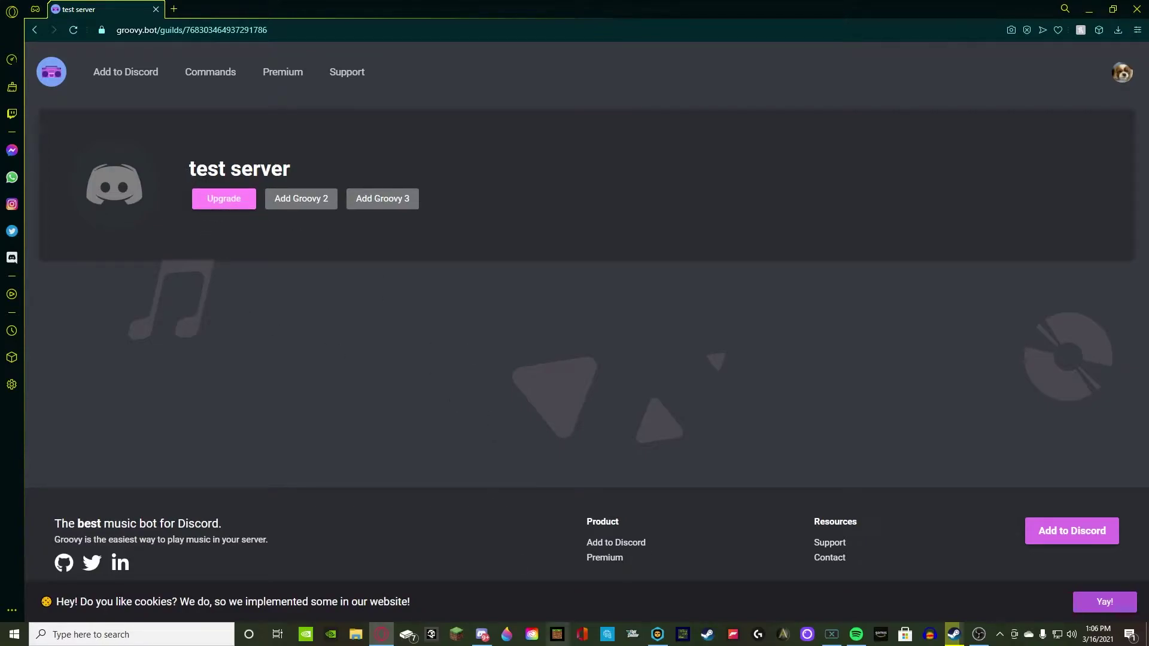
- Assign the bot role to Groovy from its member profile card in test server
{"action": "left_click", "coordinate": [482, 633]}
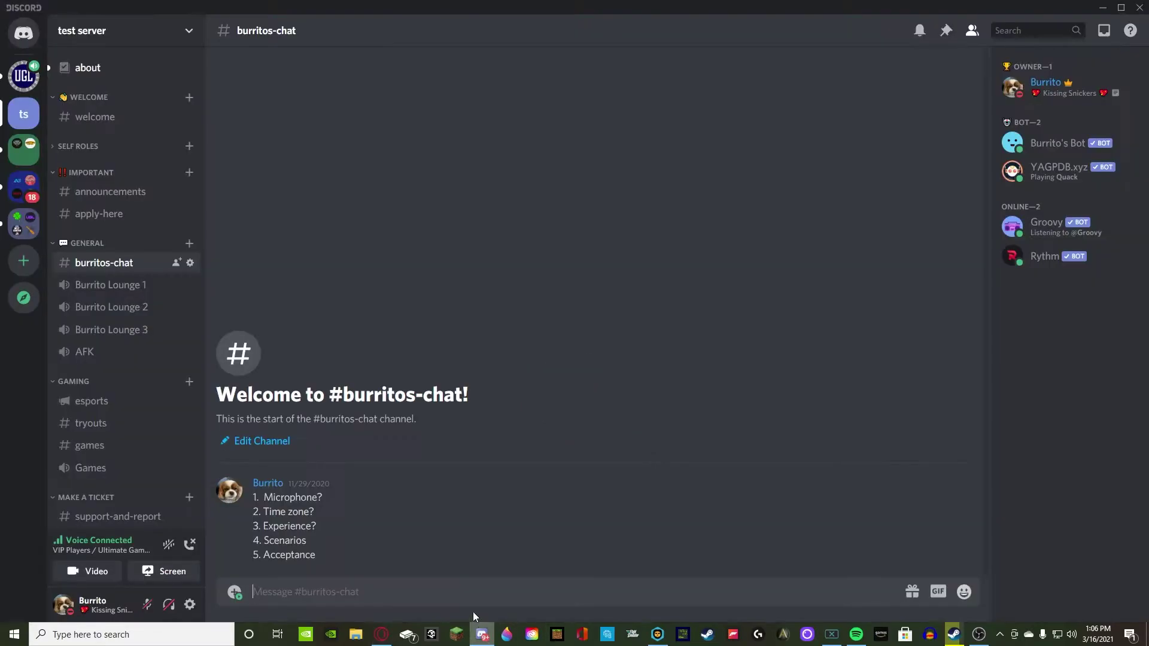
{"action": "left_click", "coordinate": [1037, 227]}
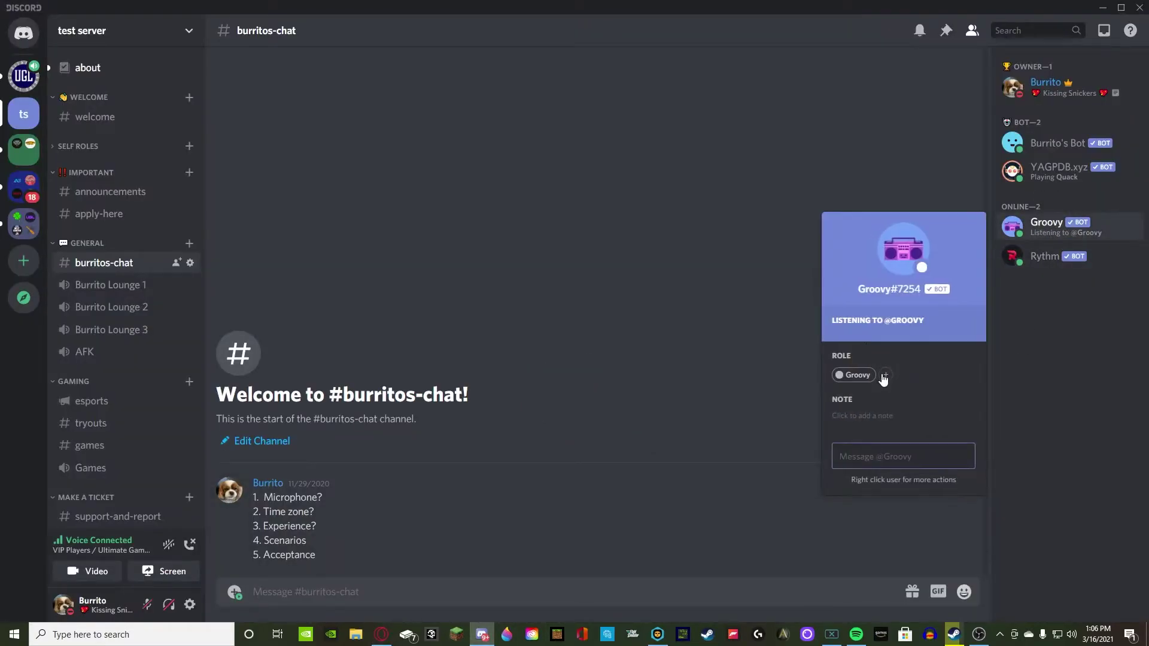
{"action": "left_click", "coordinate": [885, 375]}
{"action": "scroll", "coordinate": [894, 517], "scroll_direction": "down", "scroll_amount": 3}
{"action": "left_click", "coordinate": [871, 521]}
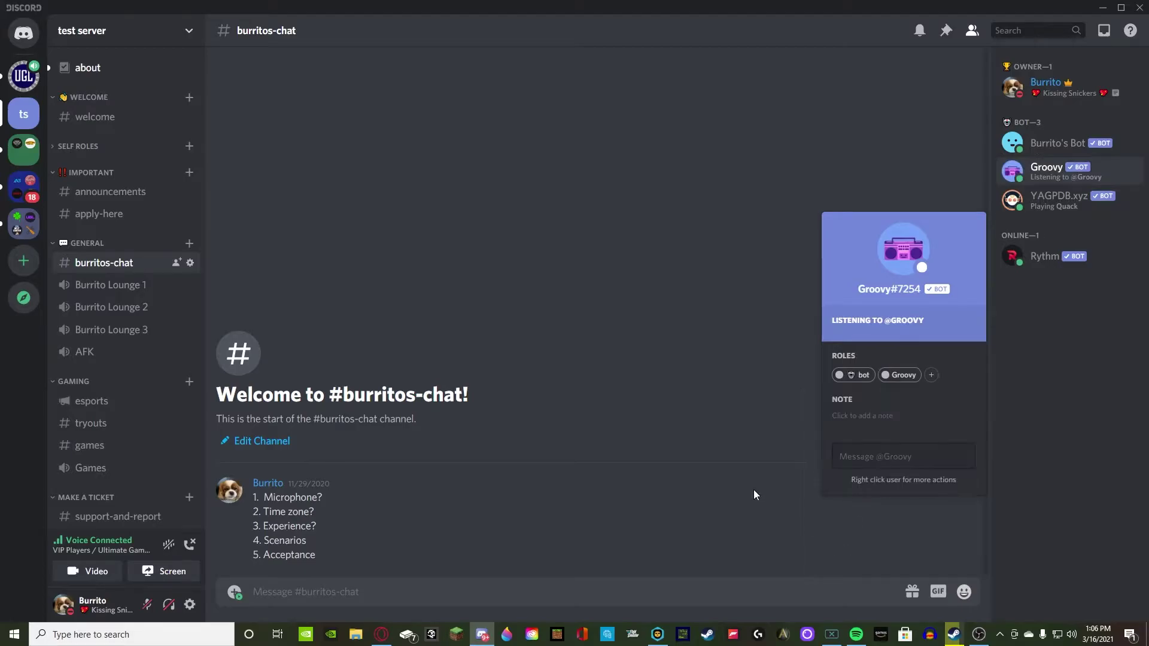
{"action": "left_click", "coordinate": [752, 495]}
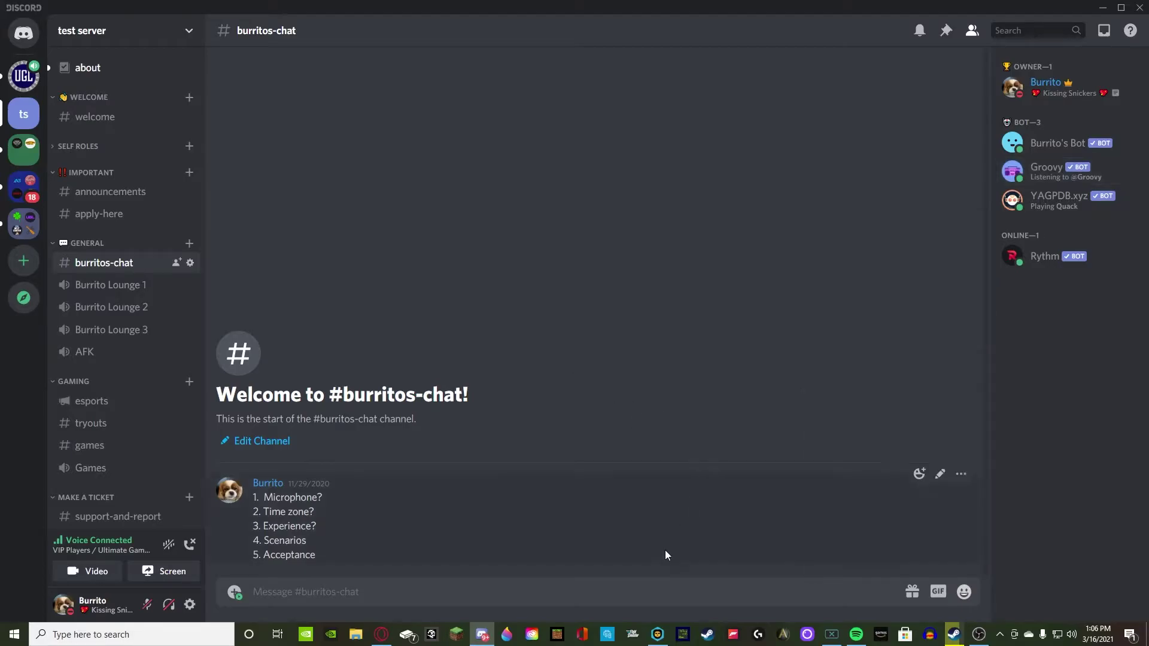
{"action": "left_click", "coordinate": [383, 635]}
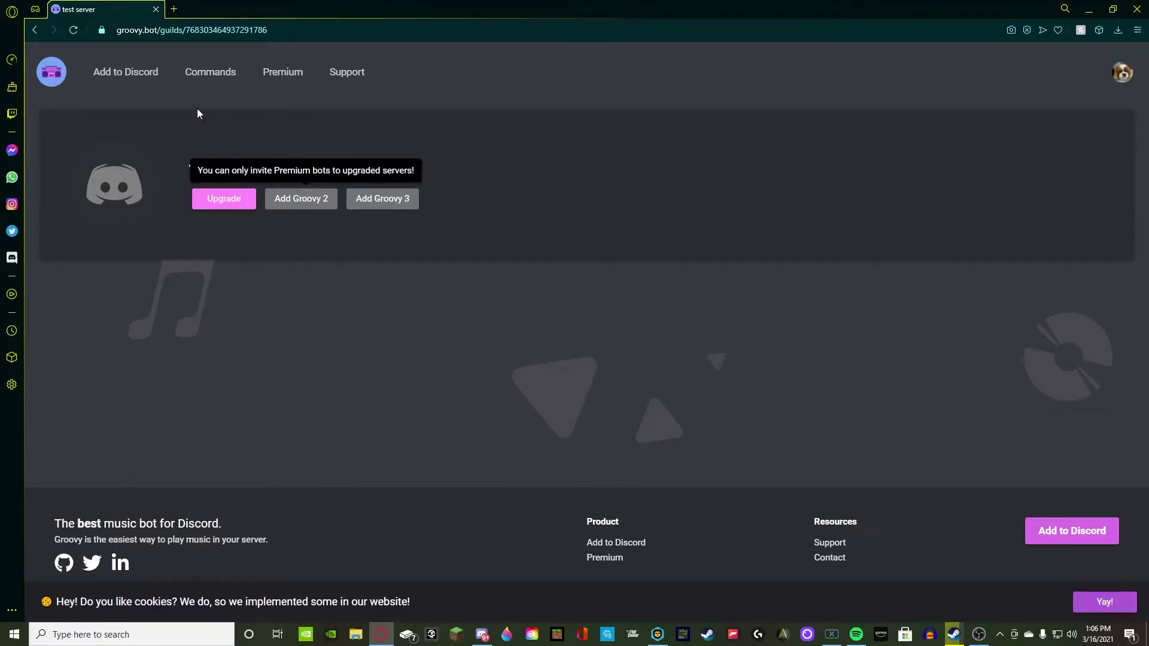
- Open the Commands page from the Groovy site's top navigation
{"action": "left_click", "coordinate": [204, 80]}
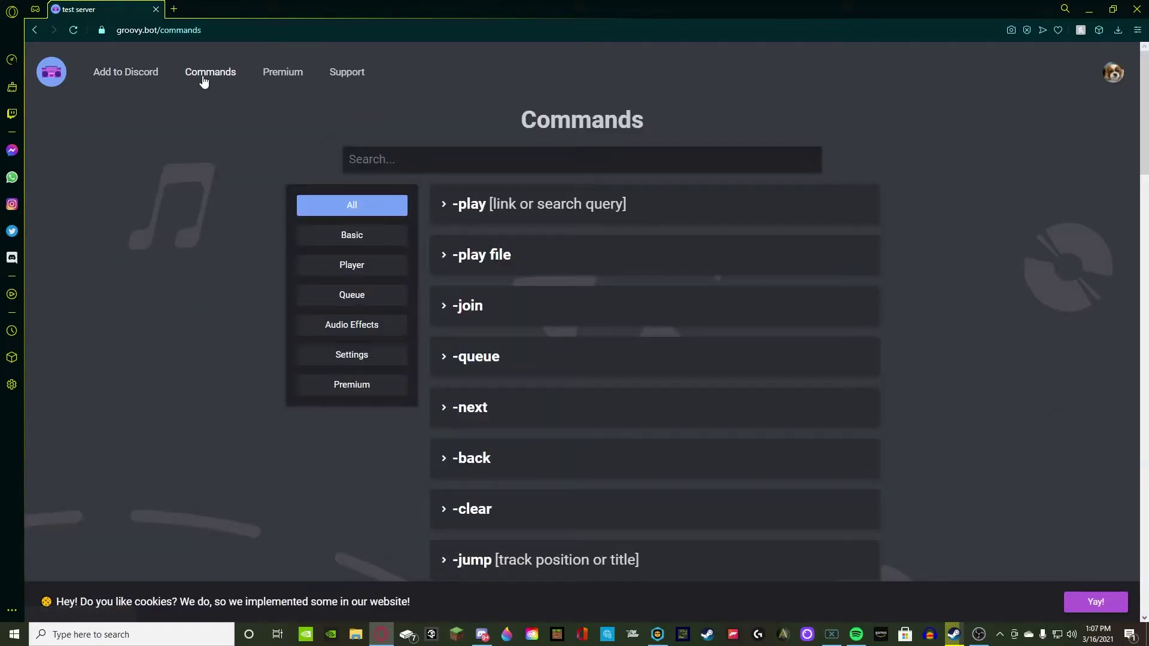
{"action": "left_click", "coordinate": [263, 74]}
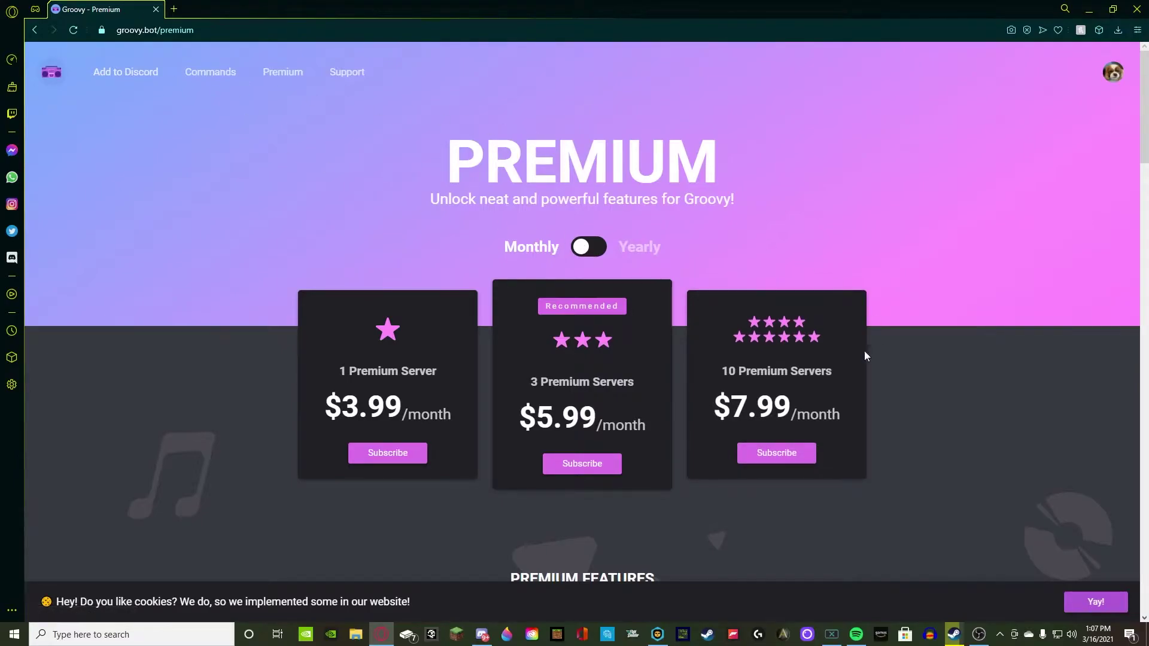
{"action": "scroll", "coordinate": [615, 440], "scroll_direction": "down", "scroll_amount": 5}
{"action": "scroll", "coordinate": [617, 465], "scroll_direction": "up", "scroll_amount": 5}
{"action": "left_click", "coordinate": [209, 73]}
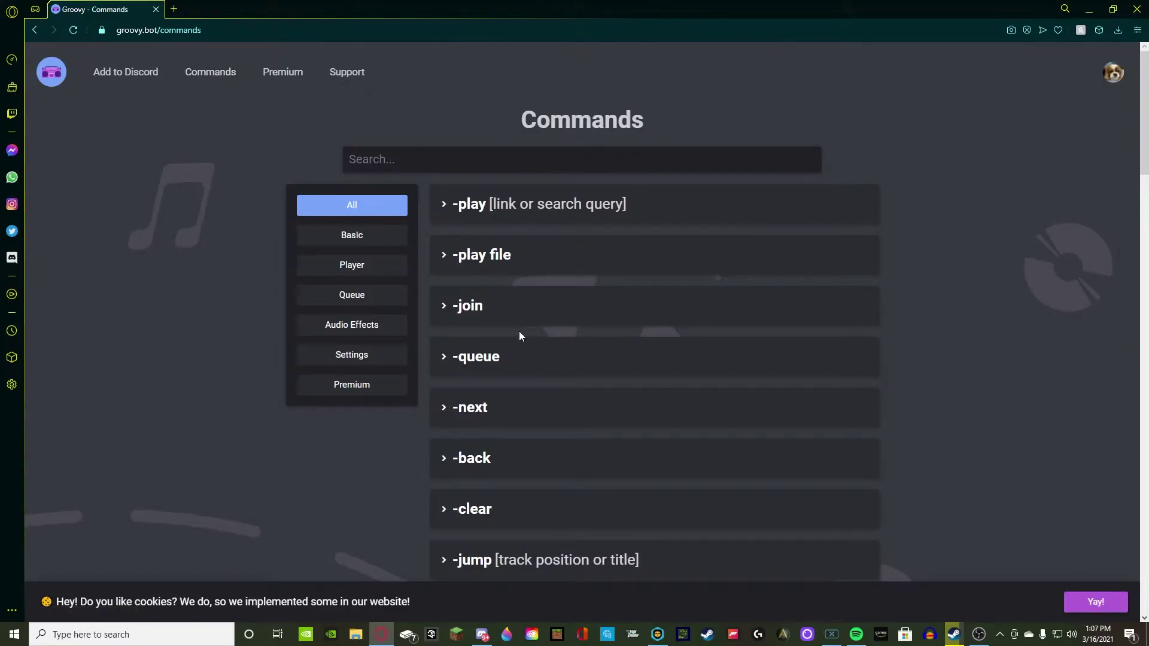
- Browse the Basic, Player, Audio Effects, Settings and Premium command categories, finishing on Audio Effects
{"action": "scroll", "coordinate": [476, 233], "scroll_direction": "down", "scroll_amount": 9}
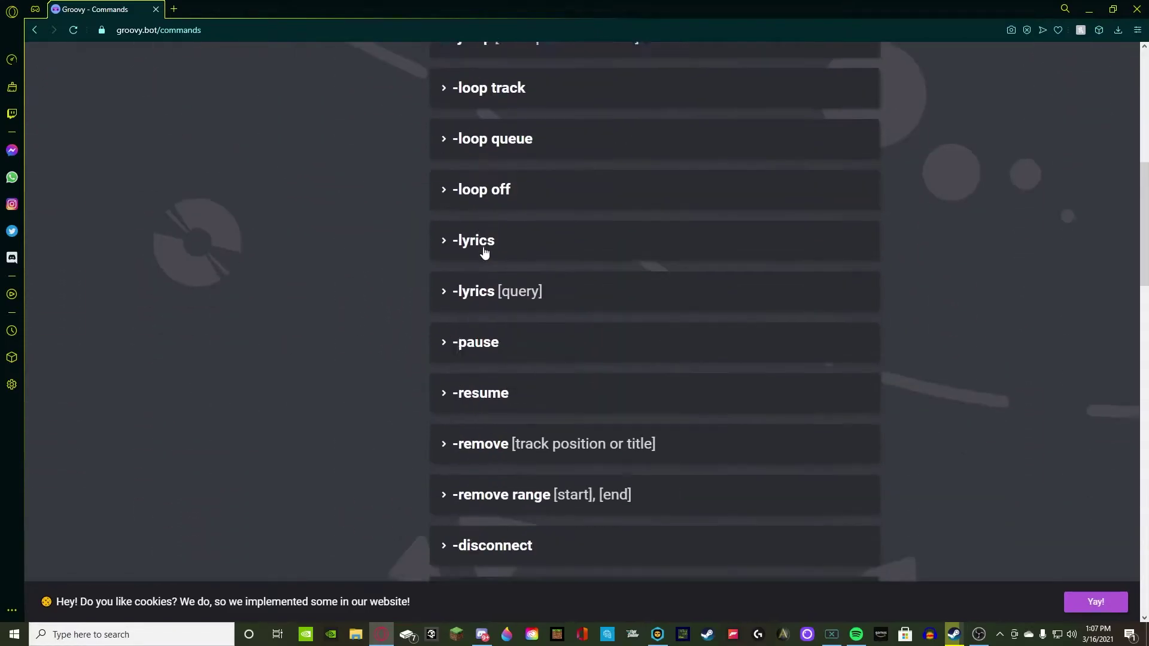
{"action": "scroll", "coordinate": [485, 252], "scroll_direction": "up", "scroll_amount": 10}
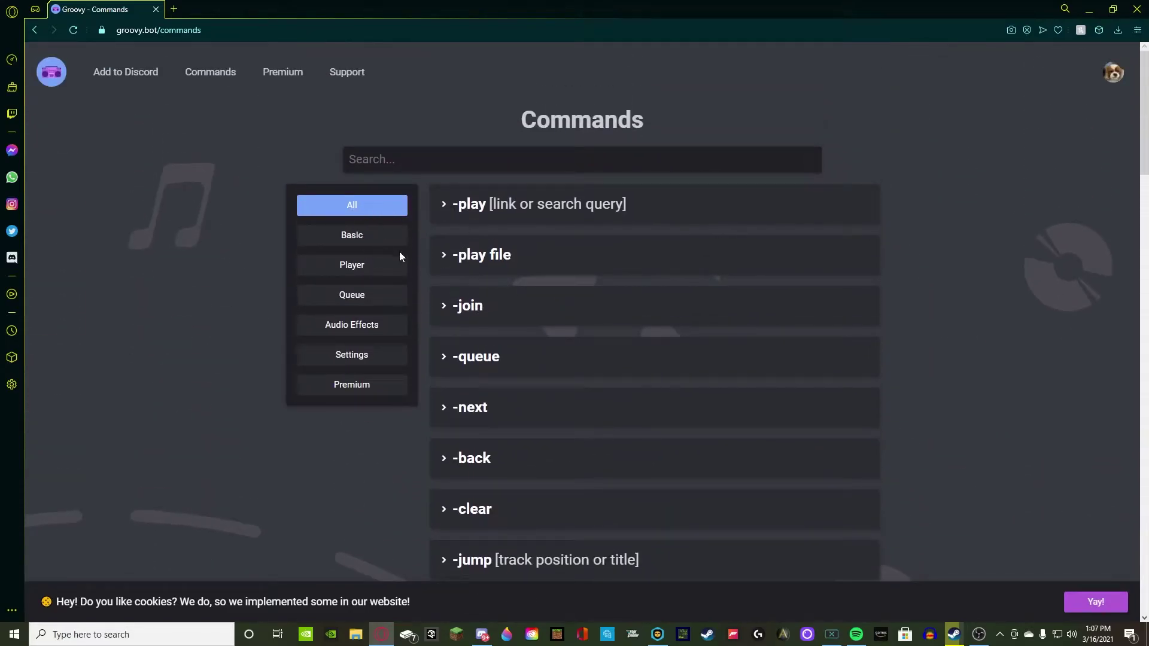
{"action": "left_click", "coordinate": [369, 237]}
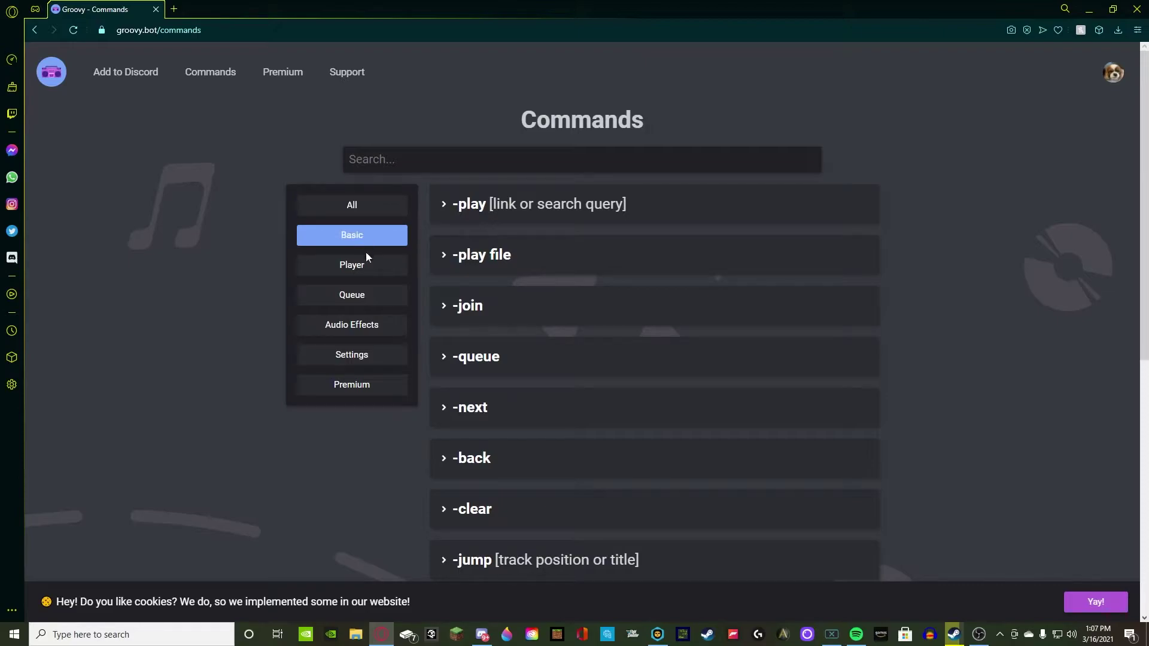
{"action": "left_click", "coordinate": [355, 276]}
{"action": "left_click", "coordinate": [381, 328]}
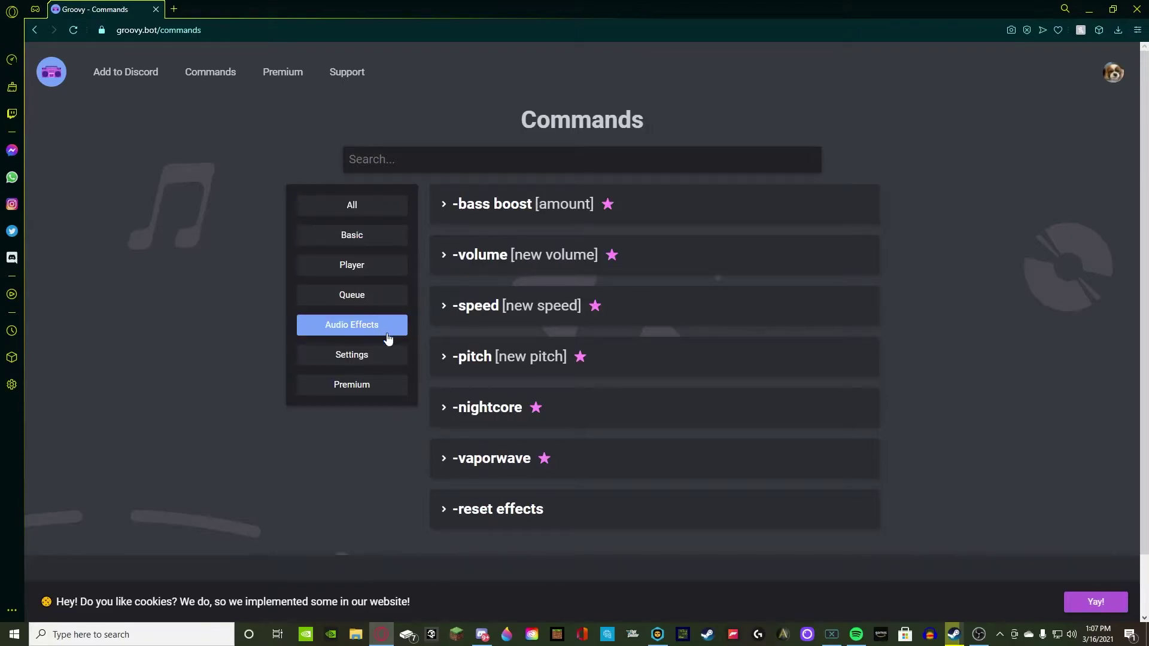
{"action": "left_click", "coordinate": [389, 357]}
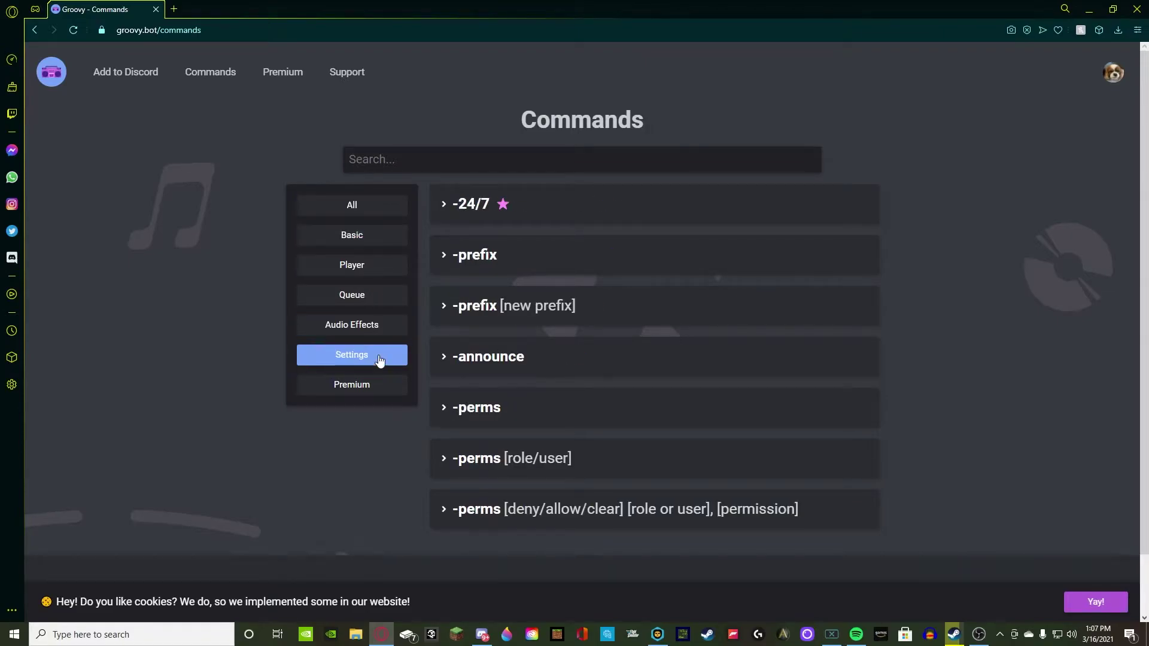
{"action": "left_click", "coordinate": [365, 395]}
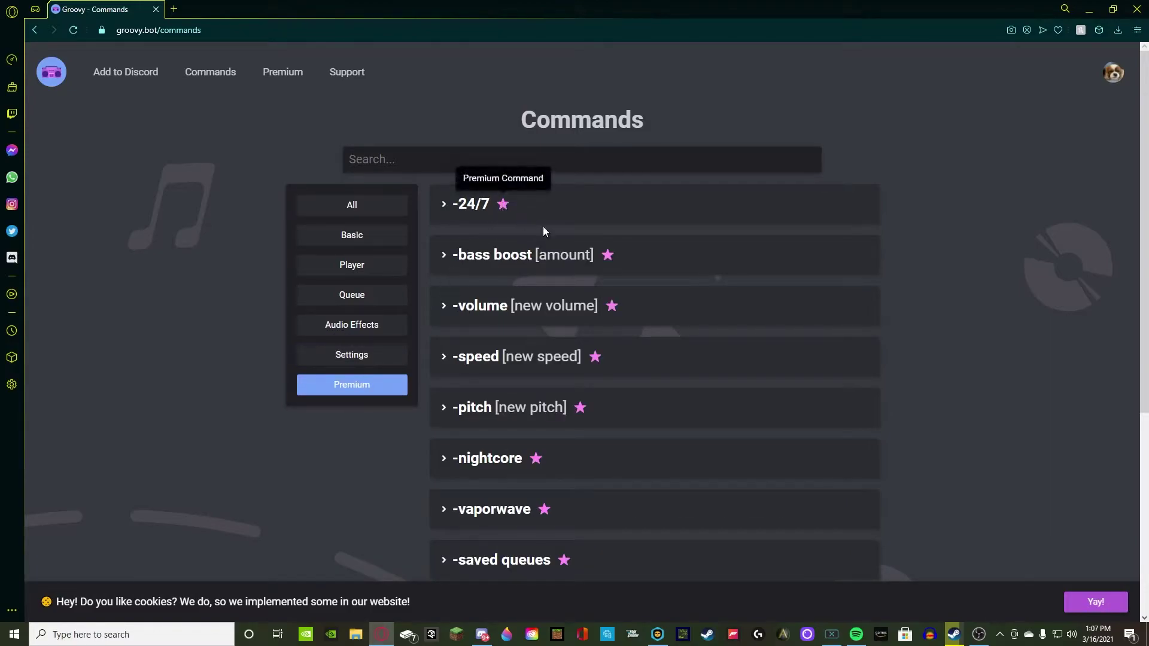
{"action": "left_click", "coordinate": [371, 359]}
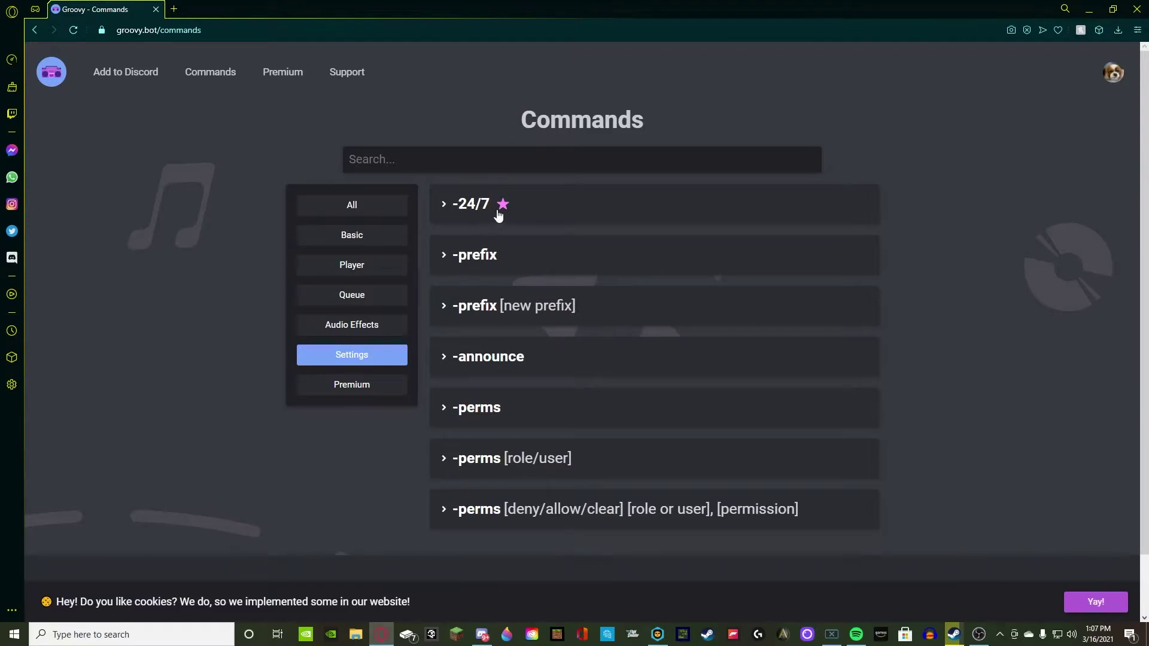
{"action": "left_click", "coordinate": [375, 329]}
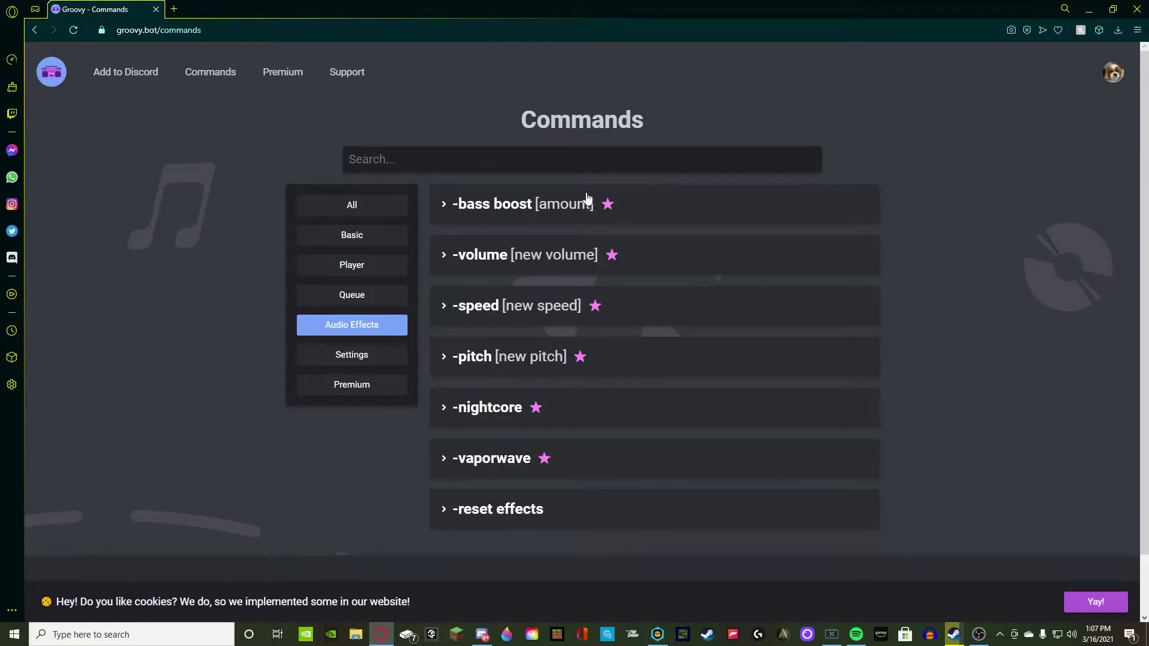
{"action": "mouse_move", "coordinate": [607, 204]}
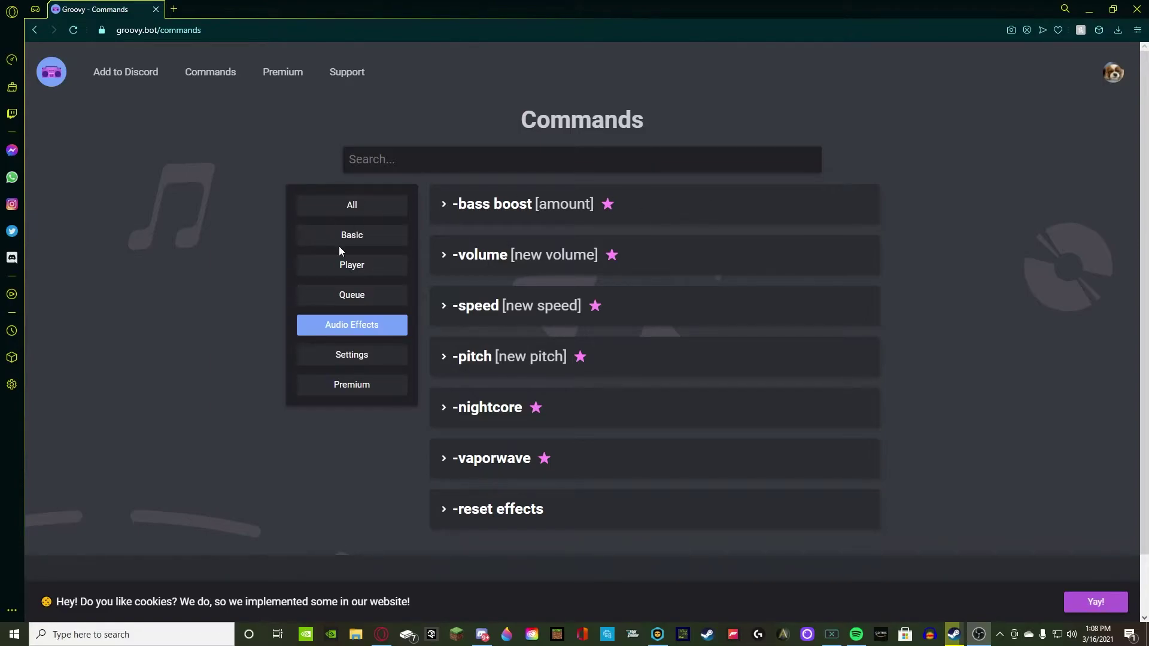
- Compare the Basic and Player command lists, settling on Player commands like -play and -loop track
{"action": "left_click", "coordinate": [340, 273]}
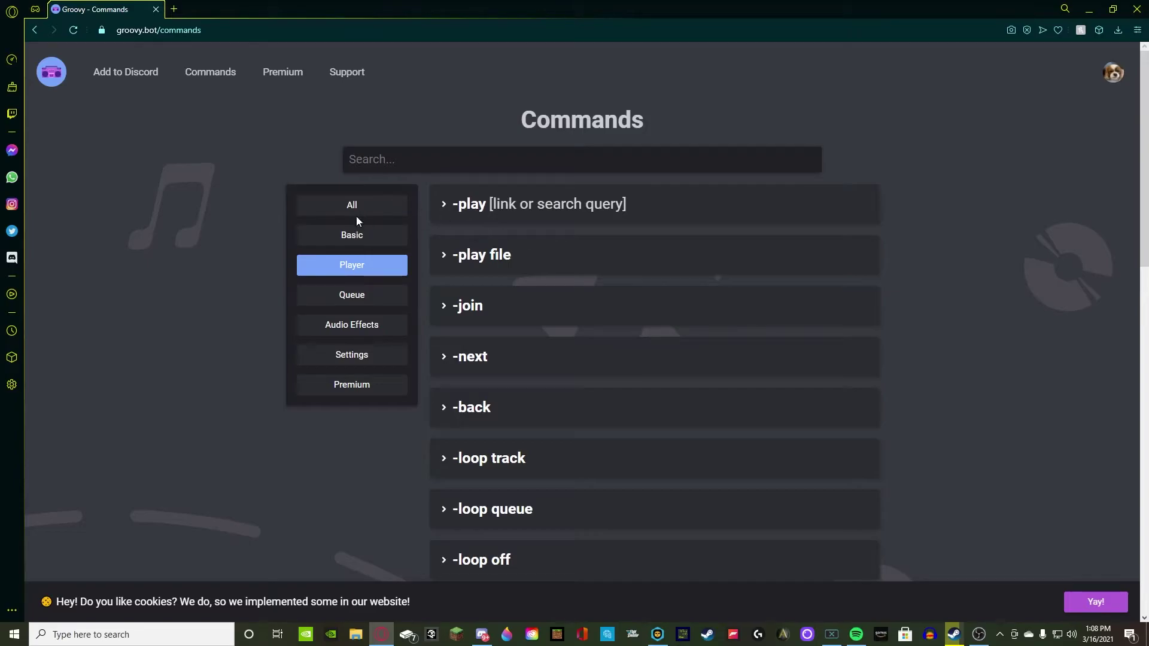
{"action": "left_click", "coordinate": [351, 239]}
{"action": "scroll", "coordinate": [636, 321], "scroll_direction": "down", "scroll_amount": 4}
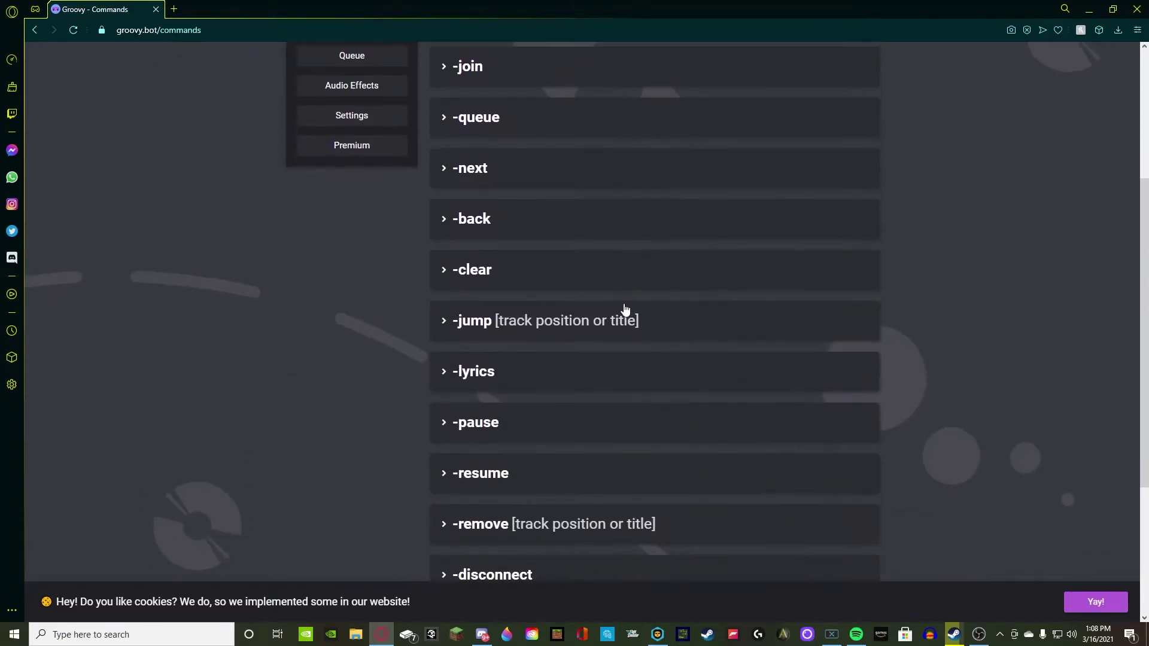
{"action": "scroll", "coordinate": [623, 310], "scroll_direction": "up", "scroll_amount": 4}
{"action": "scroll", "coordinate": [493, 259], "scroll_direction": "down", "scroll_amount": 8}
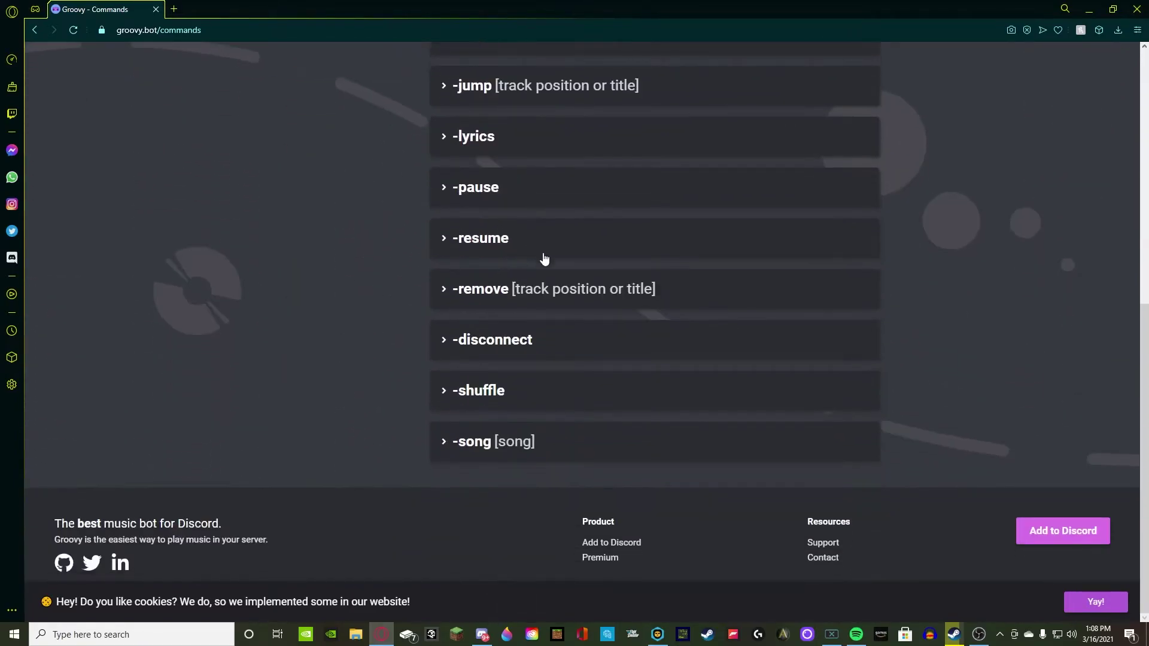
{"action": "scroll", "coordinate": [543, 256], "scroll_direction": "up", "scroll_amount": 5}
{"action": "scroll", "coordinate": [517, 247], "scroll_direction": "up", "scroll_amount": 3}
{"action": "scroll", "coordinate": [513, 383], "scroll_direction": "down", "scroll_amount": 4}
{"action": "scroll", "coordinate": [464, 318], "scroll_direction": "up", "scroll_amount": 4}
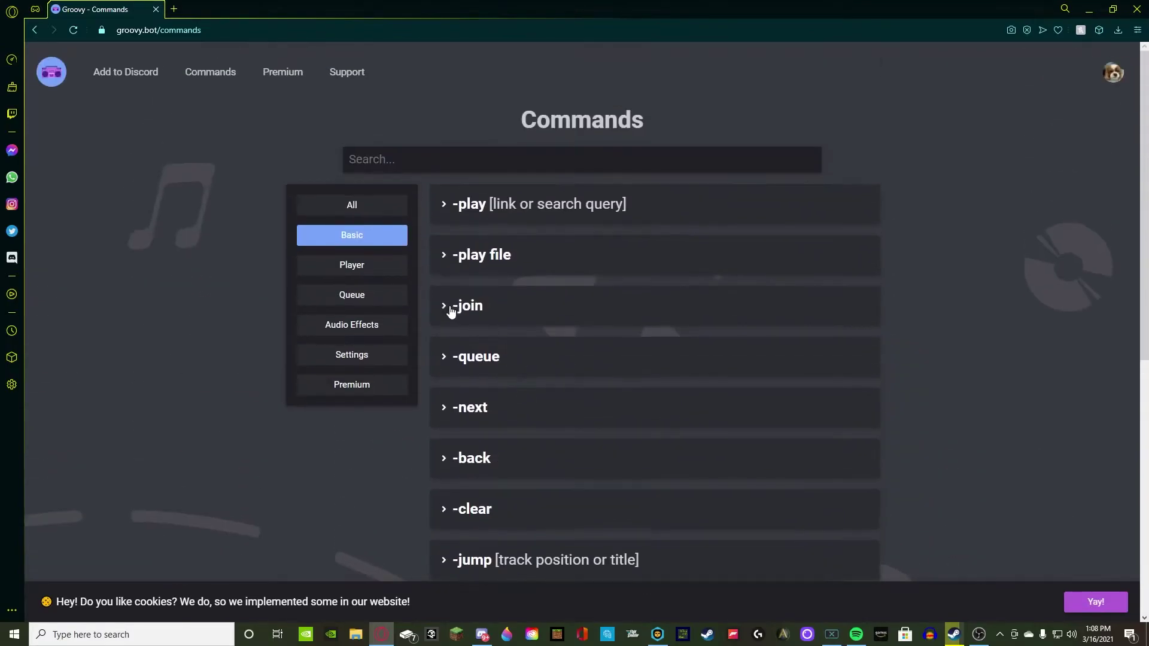
{"action": "left_click", "coordinate": [366, 265]}
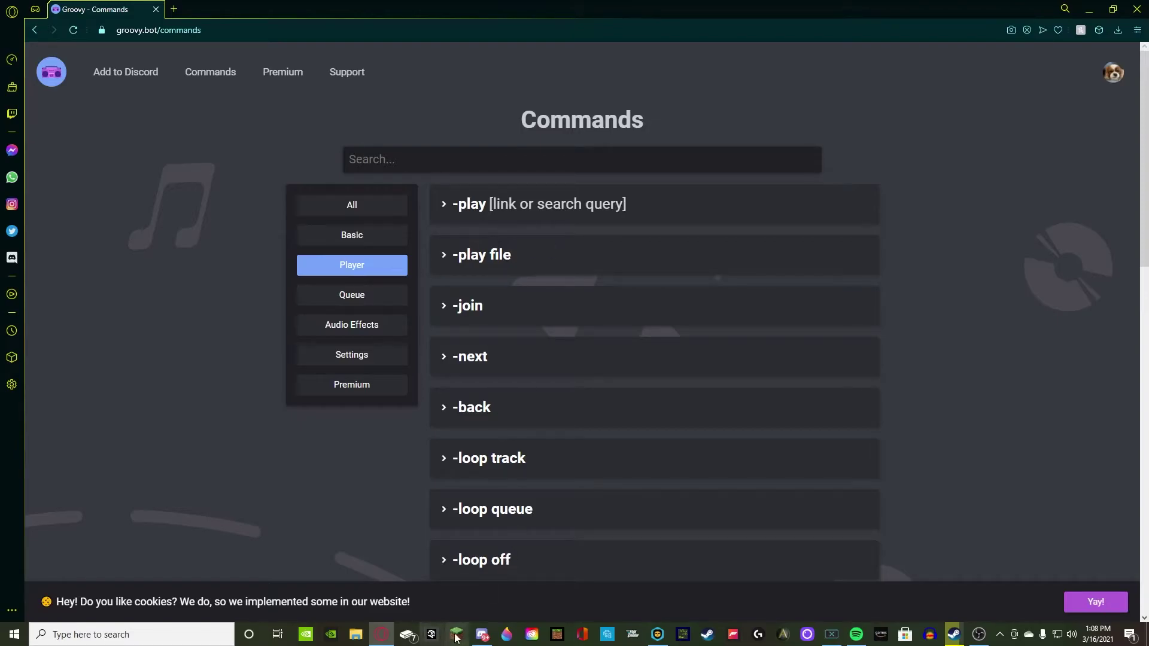
- Send '-play golden' in #bot-commands, then connect to the Games voice channel
{"action": "left_click", "coordinate": [482, 634]}
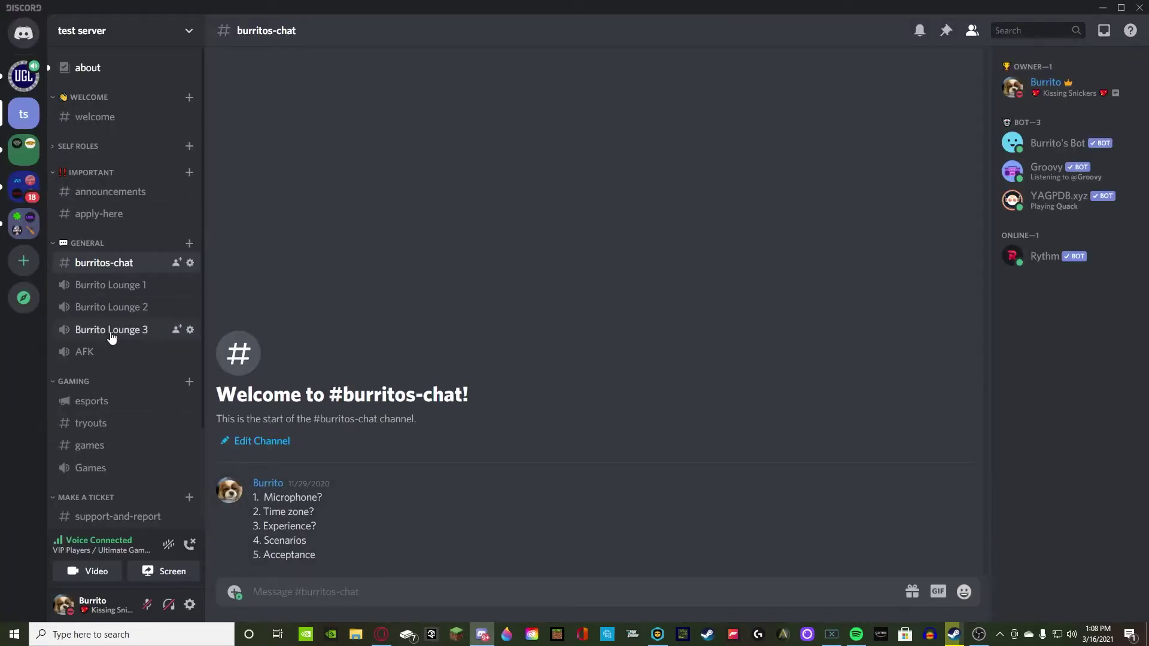
{"action": "scroll", "coordinate": [138, 326], "scroll_direction": "down", "scroll_amount": 3}
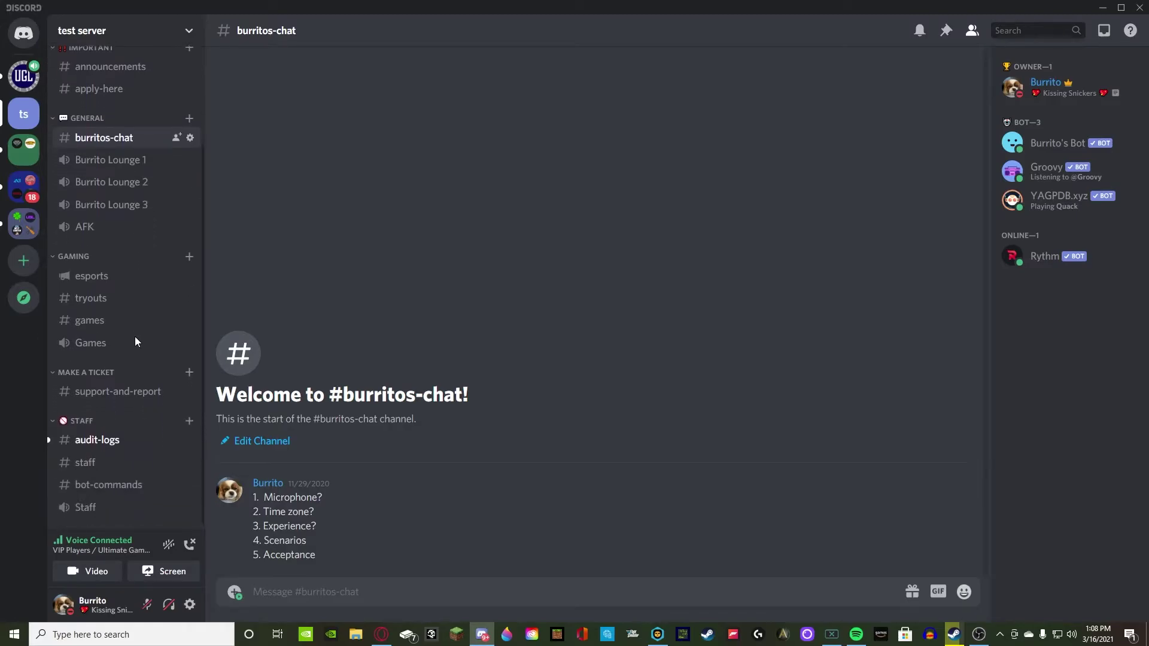
{"action": "left_click", "coordinate": [84, 485]}
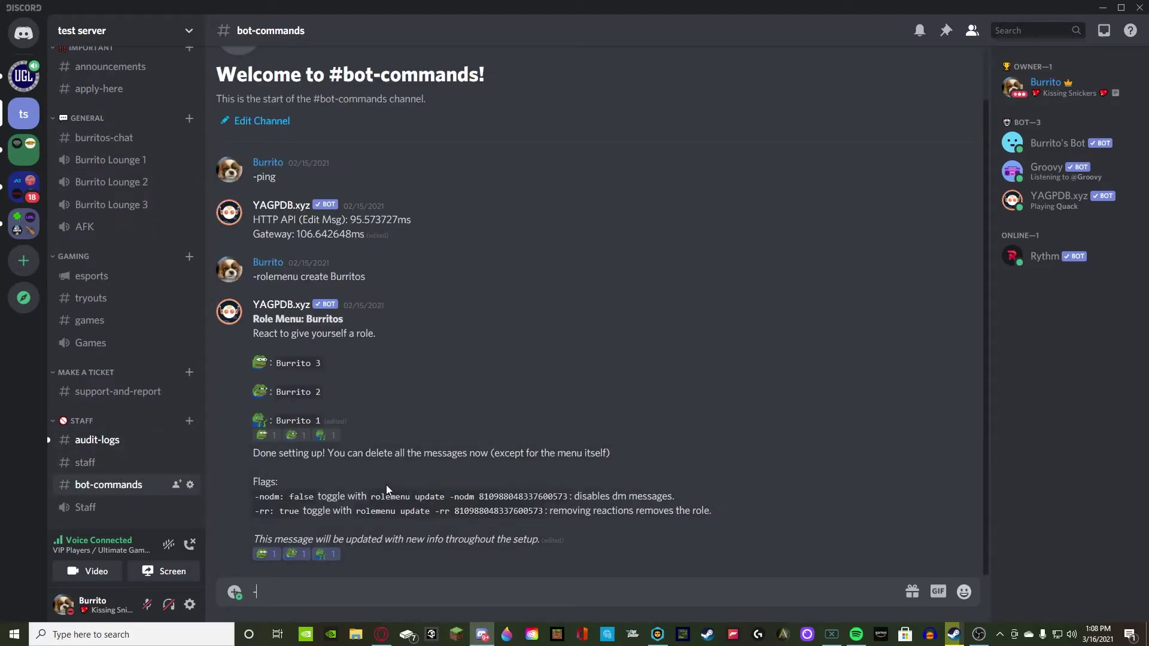
{"action": "type", "text": "-play"}
{"action": "type", "text": "golden"}
{"action": "key", "text": "Return"}
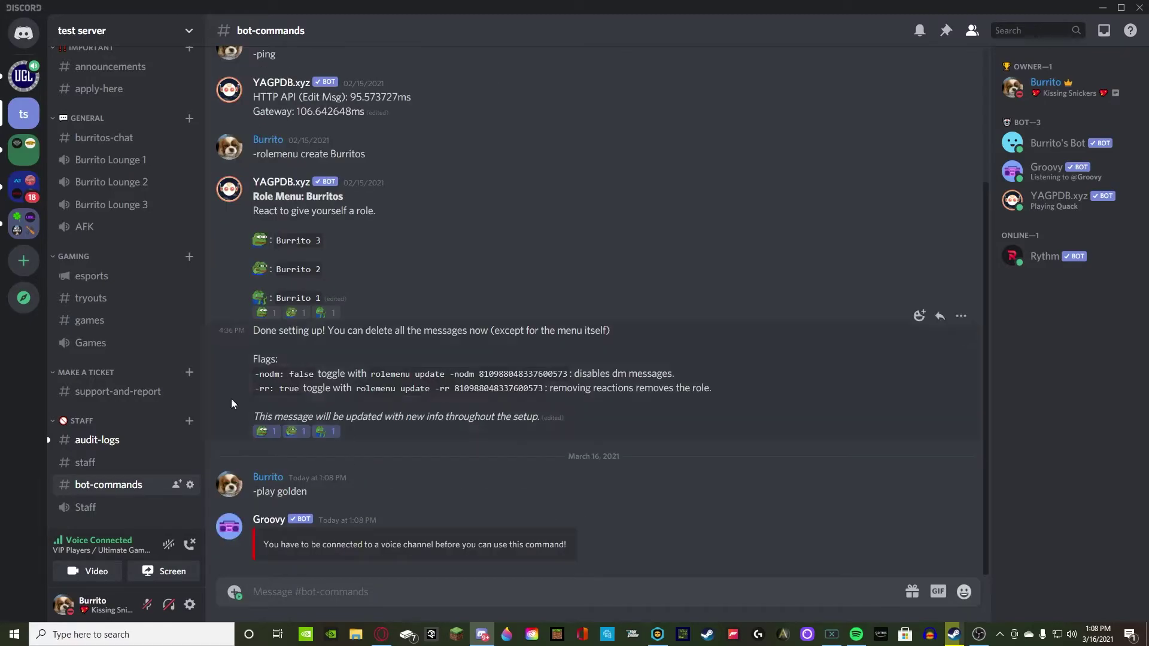
{"action": "left_click", "coordinate": [93, 344]}
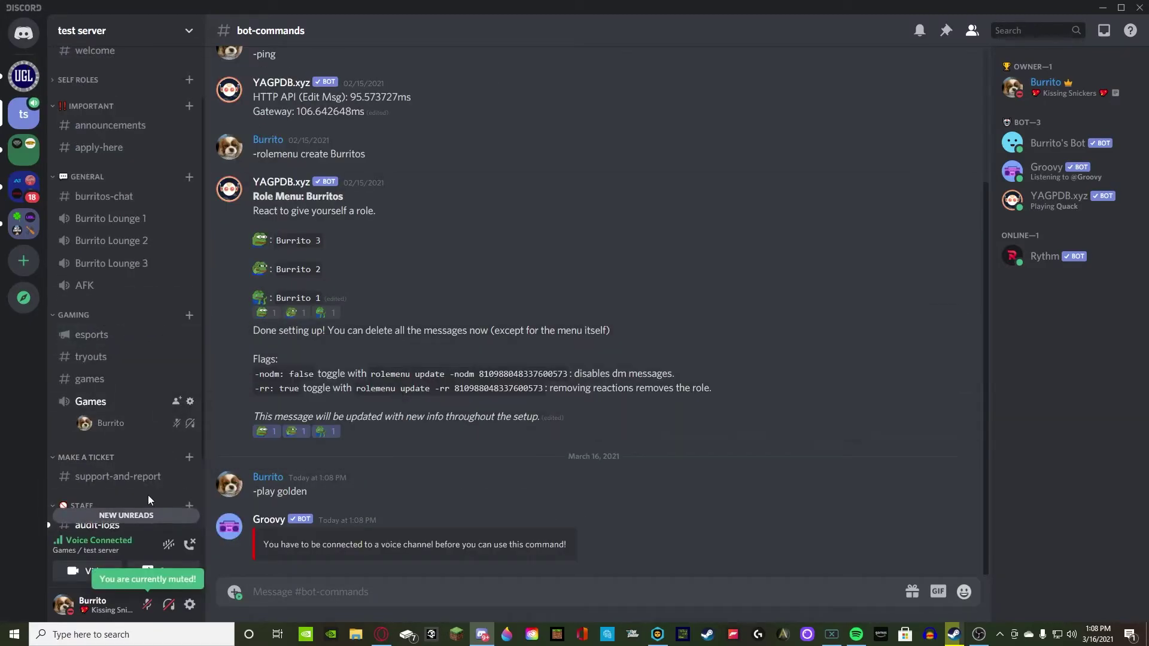
- Resend '-play golden', disconnect Groovy from Games, and type '-play good life'
{"action": "type", "text": "-"}
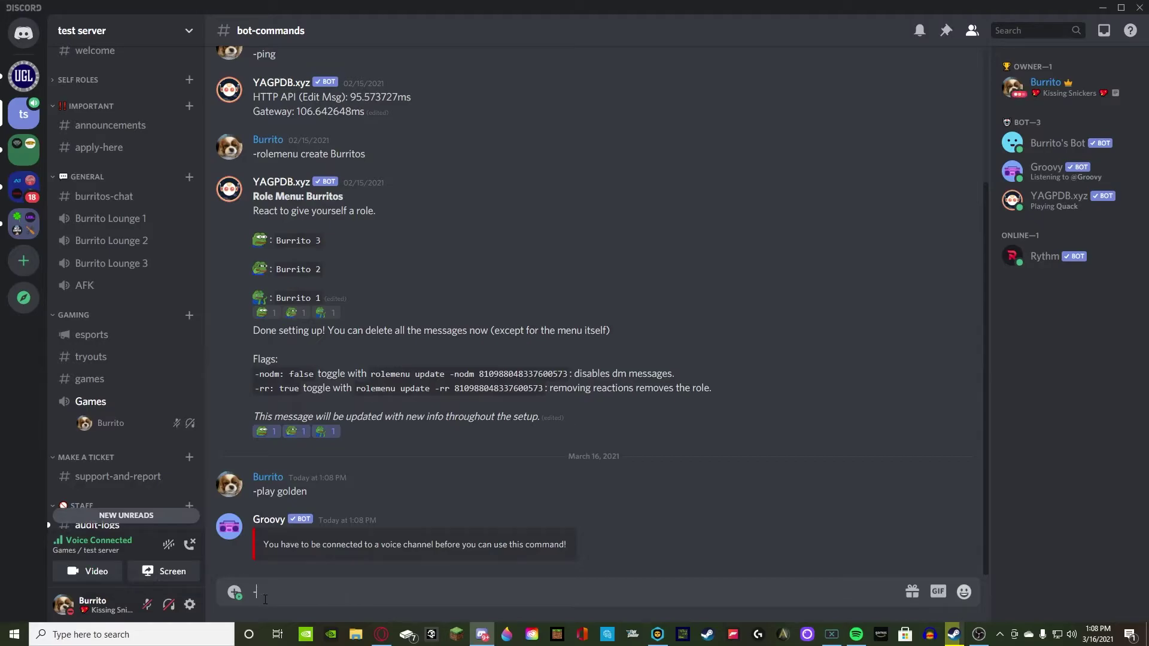
{"action": "type", "text": "play gold"}
{"action": "type", "text": "en"}
{"action": "key", "text": "Return"}
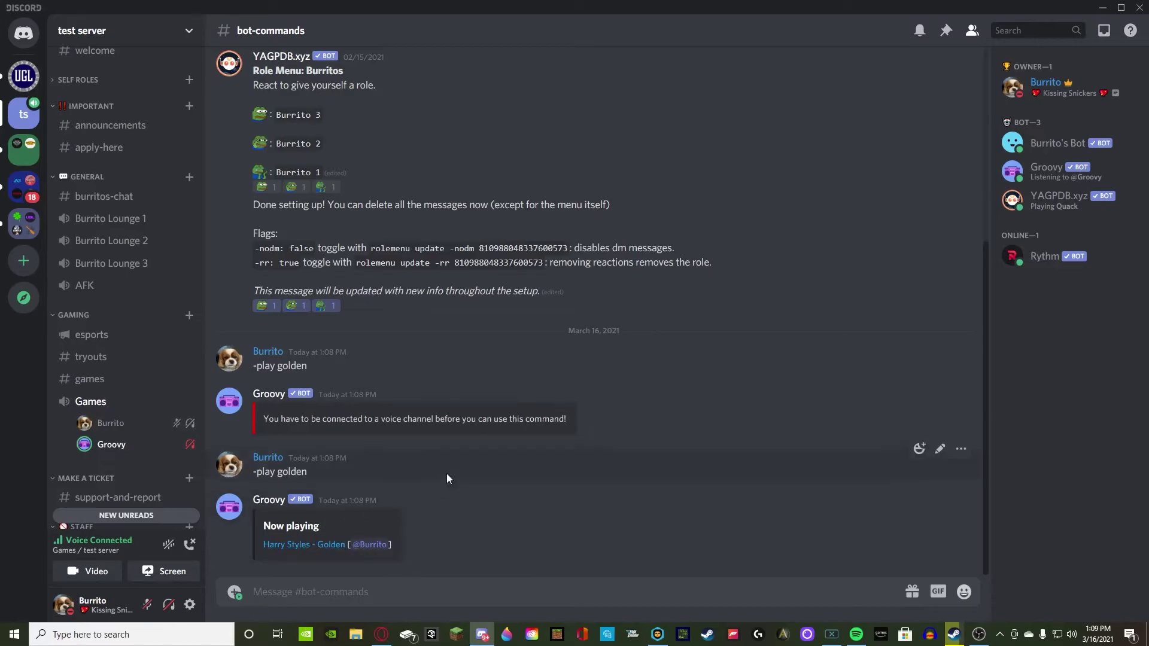
{"action": "right_click", "coordinate": [112, 444]}
{"action": "left_click", "coordinate": [120, 547]}
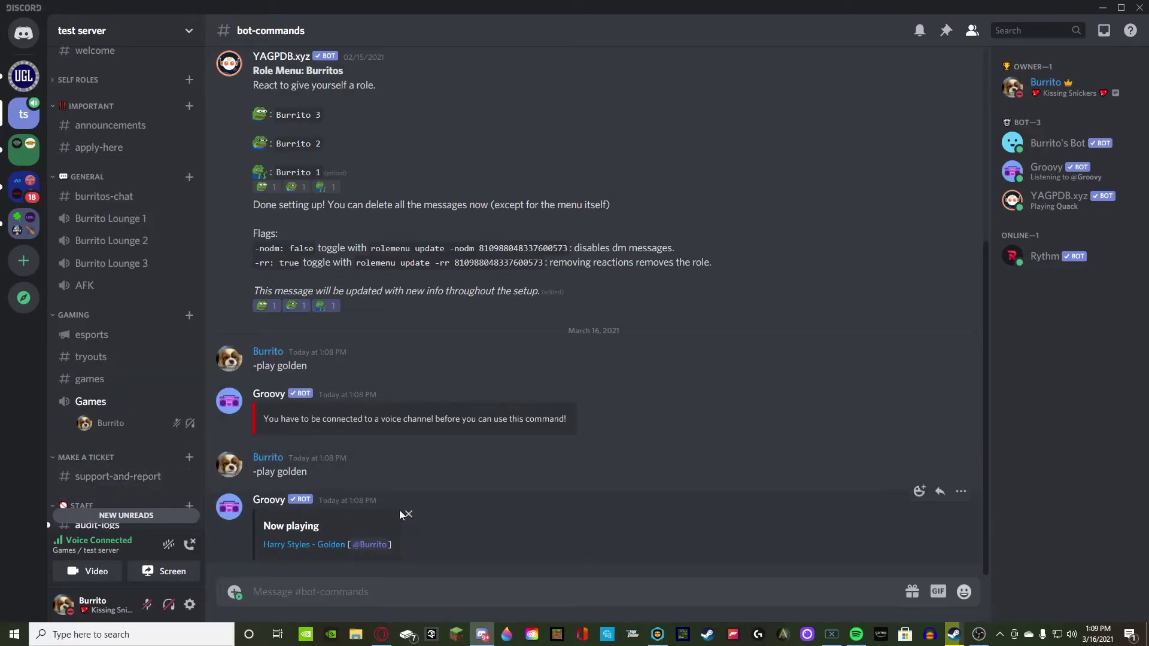
{"action": "left_click", "coordinate": [303, 587]}
{"action": "type", "text": "-"}
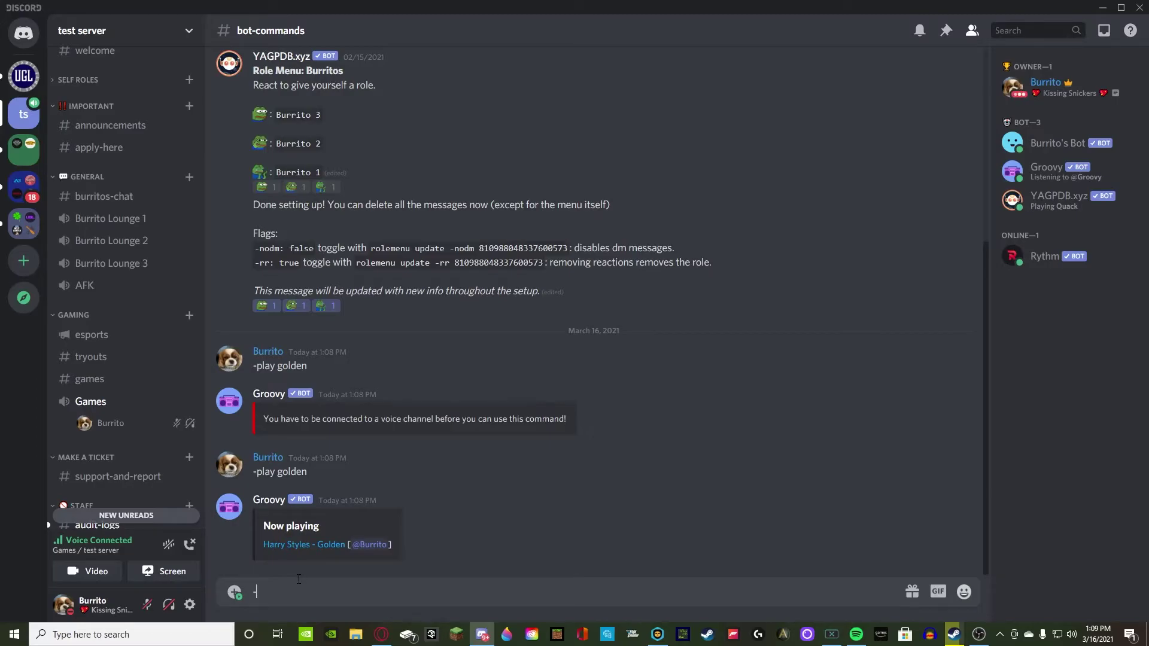
{"action": "type", "text": "play good"}
{"action": "type", "text": " life"}
- Send the '-play good life' request and server-mute Groovy in the voice channel
{"action": "key", "text": "Return"}
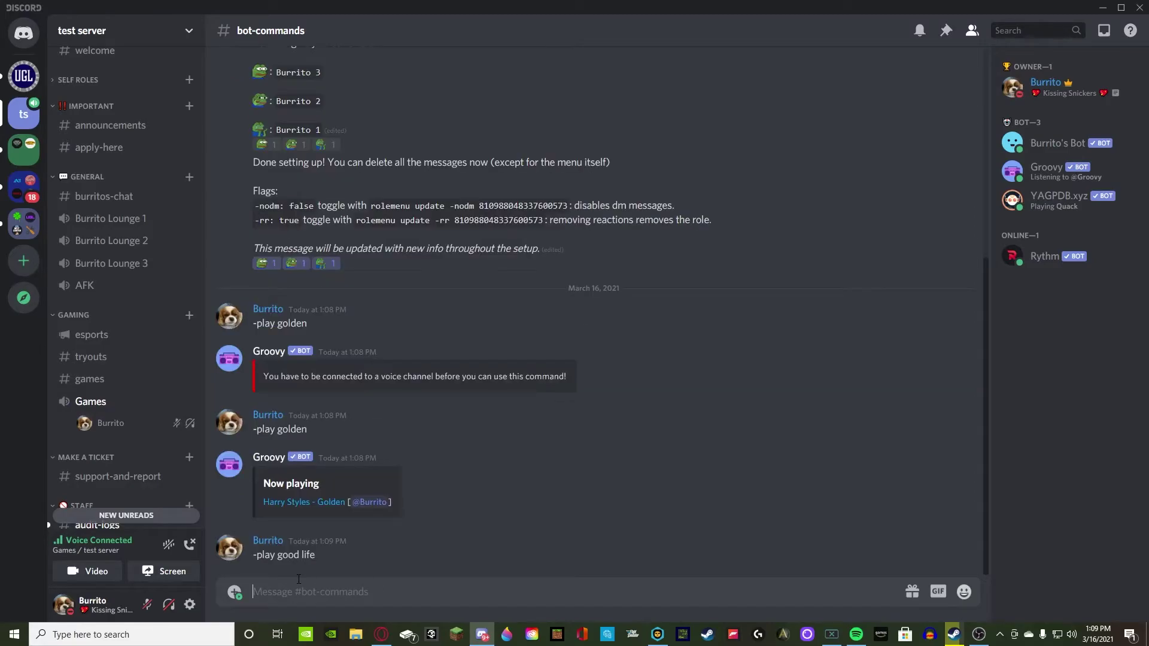
{"action": "right_click", "coordinate": [115, 459]}
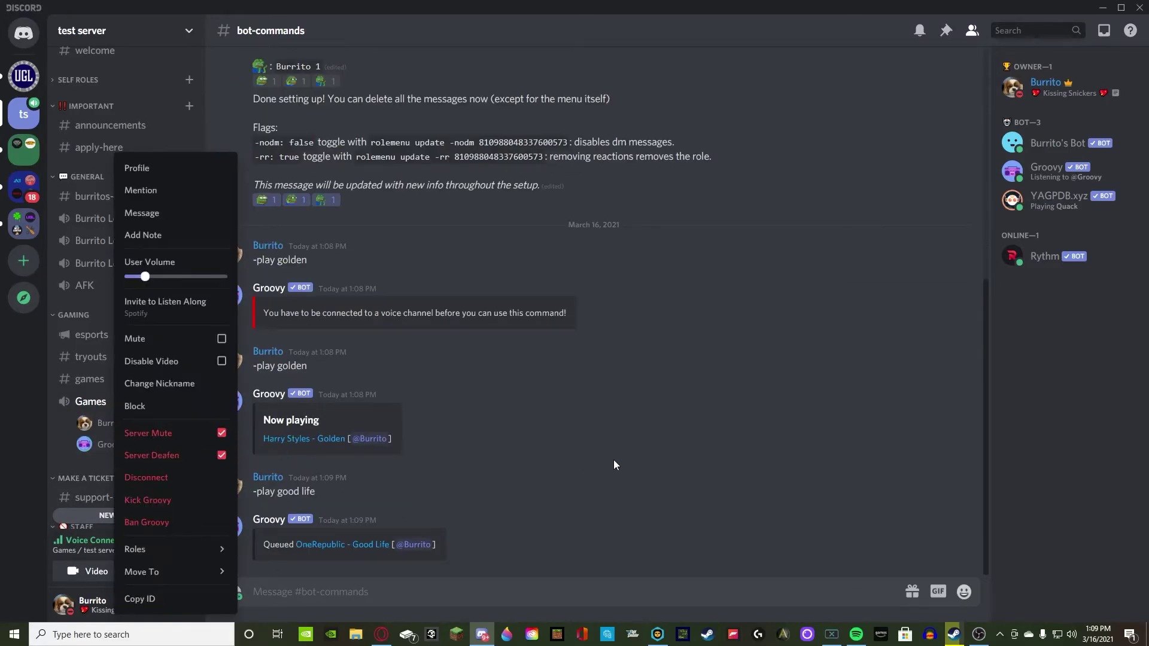
{"action": "left_click", "coordinate": [143, 431]}
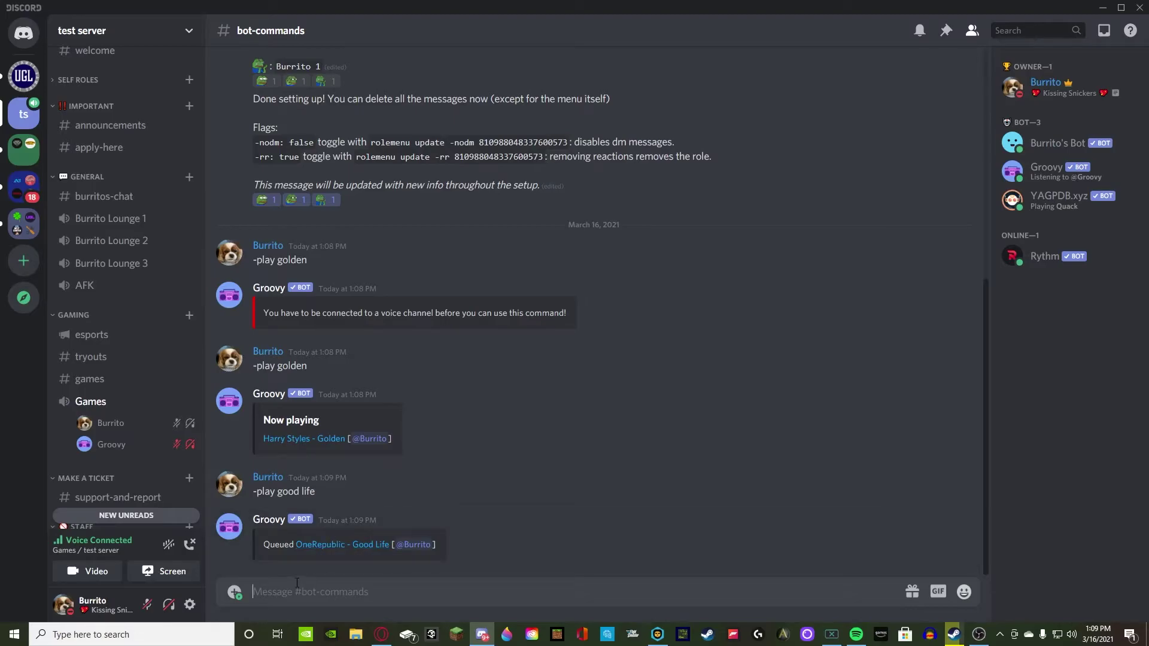
- Request the Ida Corr version with '-play good life ida corr'
{"action": "type", "text": "-play "}
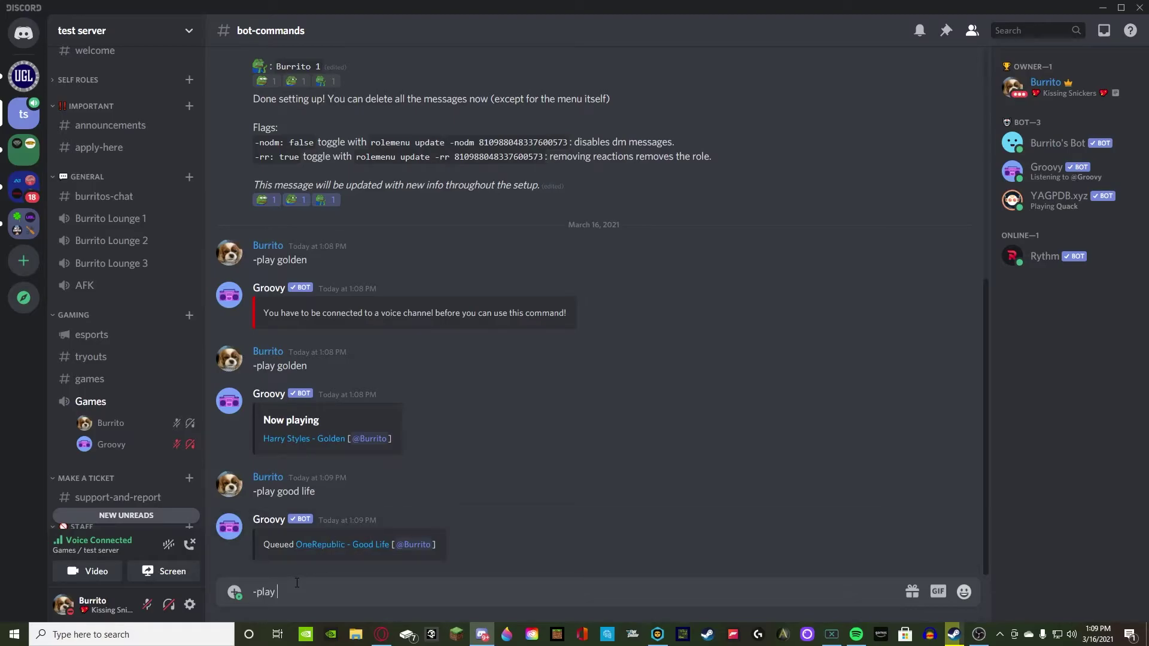
{"action": "type", "text": "good liof"}
{"action": "key", "text": "BackSpace"}
{"action": "key", "text": "BackSpace"}
{"action": "type", "text": "fe id"}
{"action": "type", "text": "a corr"}
{"action": "key", "text": "Return"}
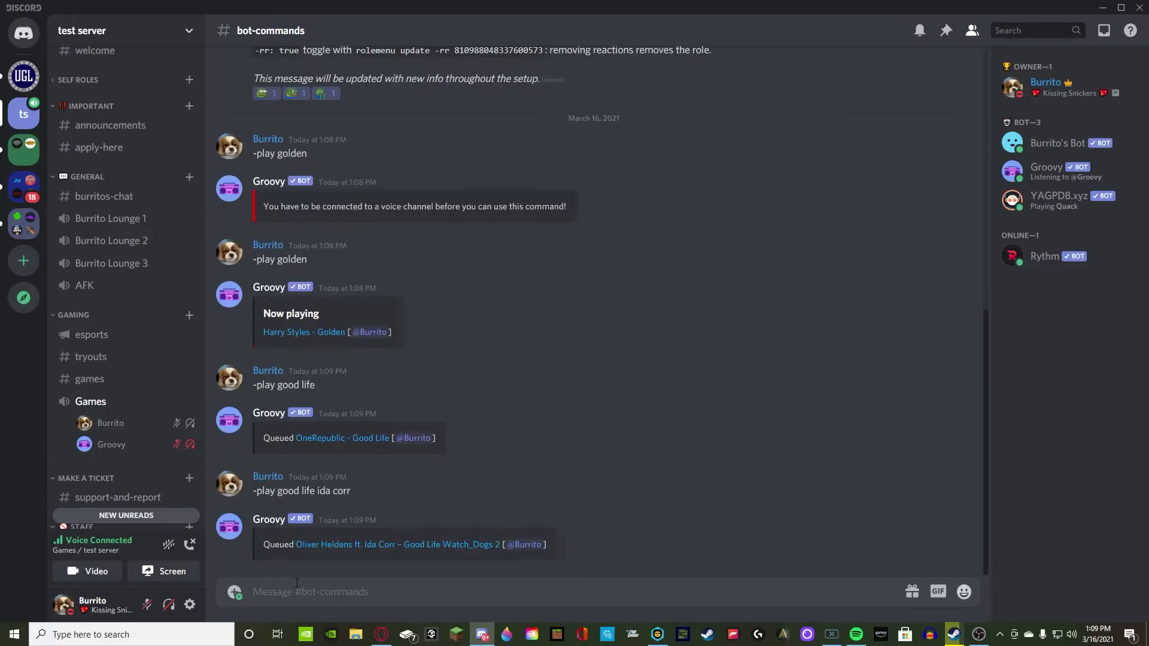
- Disconnect Groovy from the voice channel and bring back the Groovy commands page
{"action": "right_click", "coordinate": [102, 443]}
{"action": "left_click", "coordinate": [134, 482]}
{"action": "left_click", "coordinate": [381, 634]}
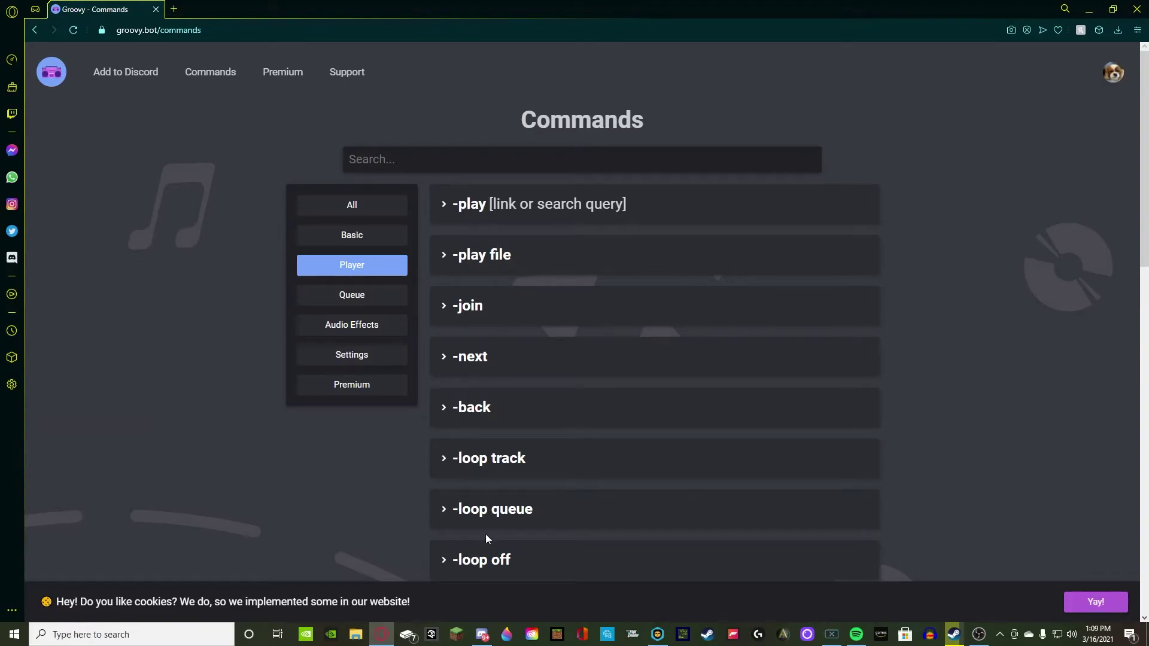
- Look over the Player commands, then return to Discord's #bot-commands channel
{"action": "left_click", "coordinate": [482, 634]}
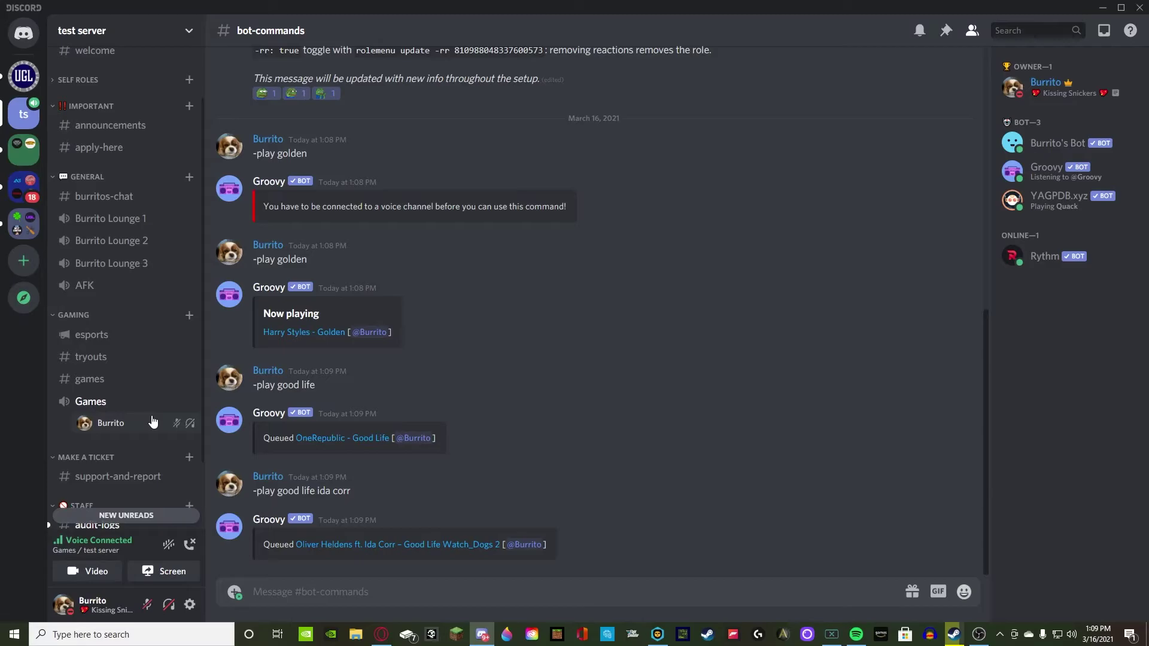
- Send '-join' in the chat to summon Groovy into the Games voice channel
{"action": "left_click", "coordinate": [333, 591]}
{"action": "type", "text": "-join"}
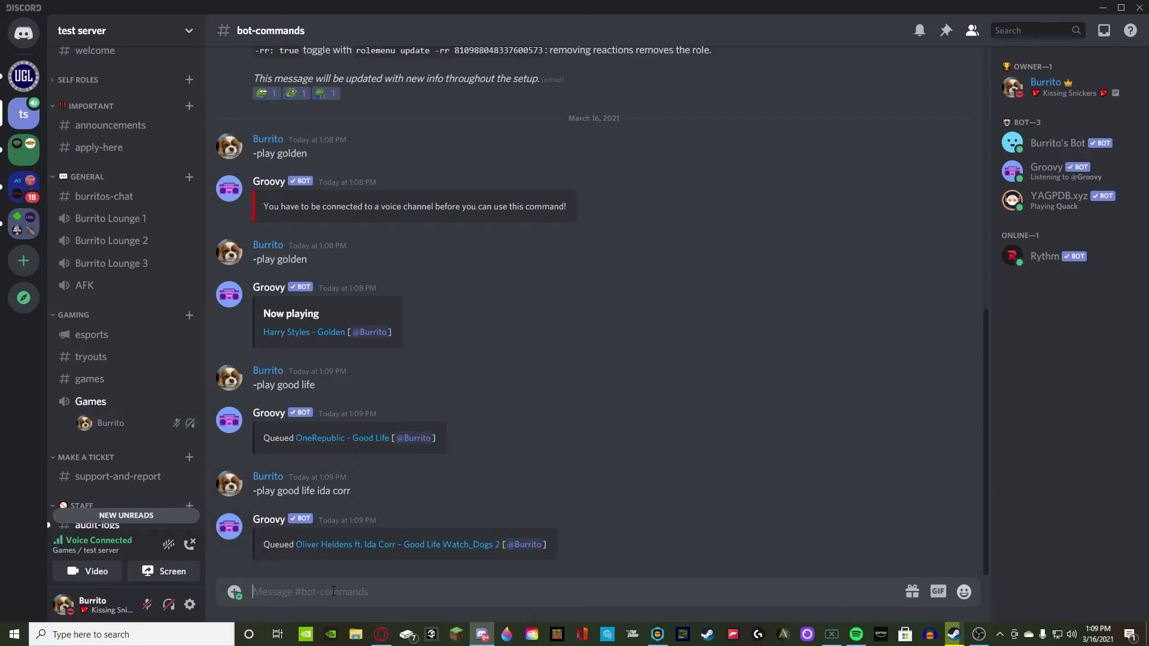
{"action": "key", "text": "Return"}
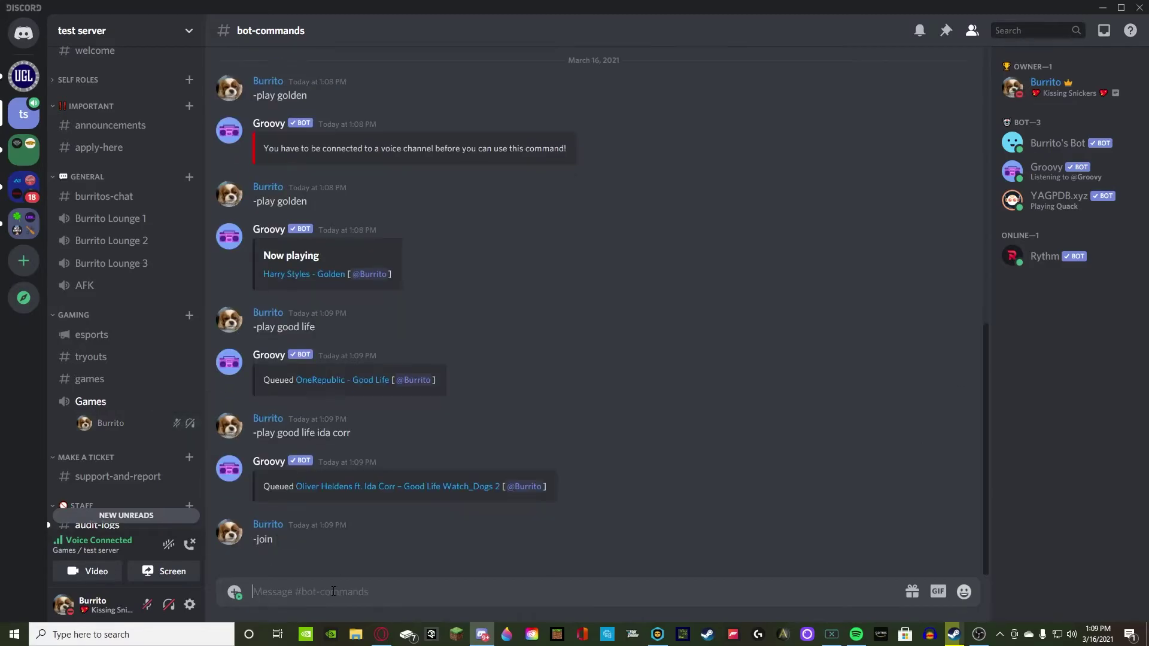
{"action": "right_click", "coordinate": [137, 445]}
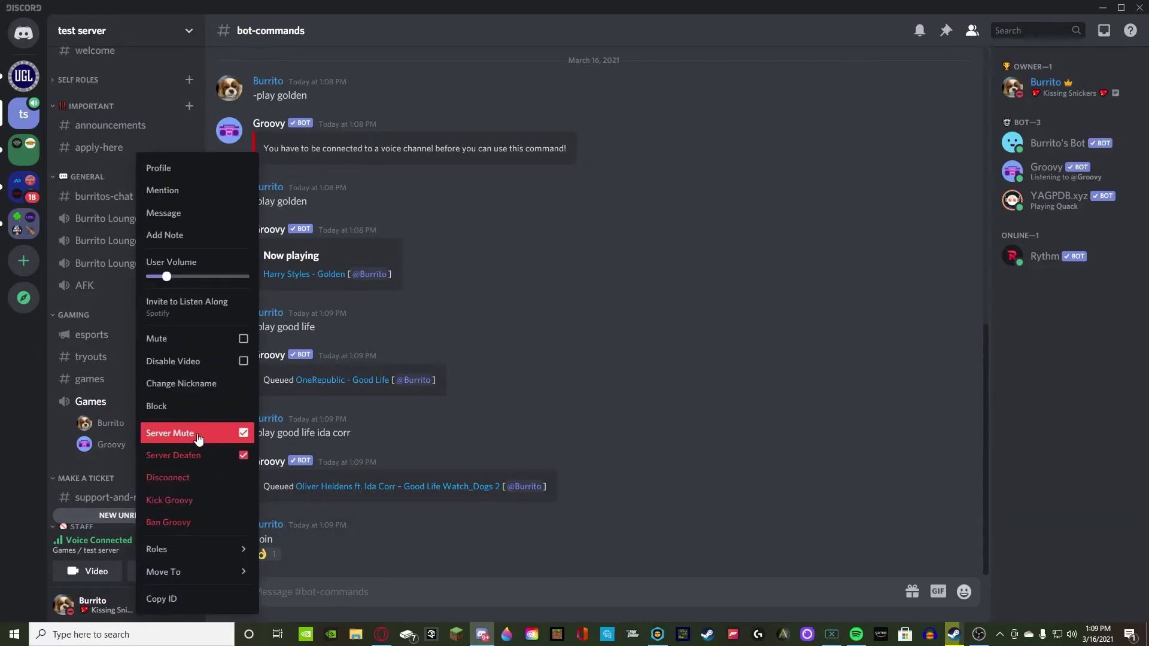
{"action": "left_click", "coordinate": [569, 410]}
{"action": "mouse_move", "coordinate": [176, 426]}
{"action": "right_click", "coordinate": [136, 444]}
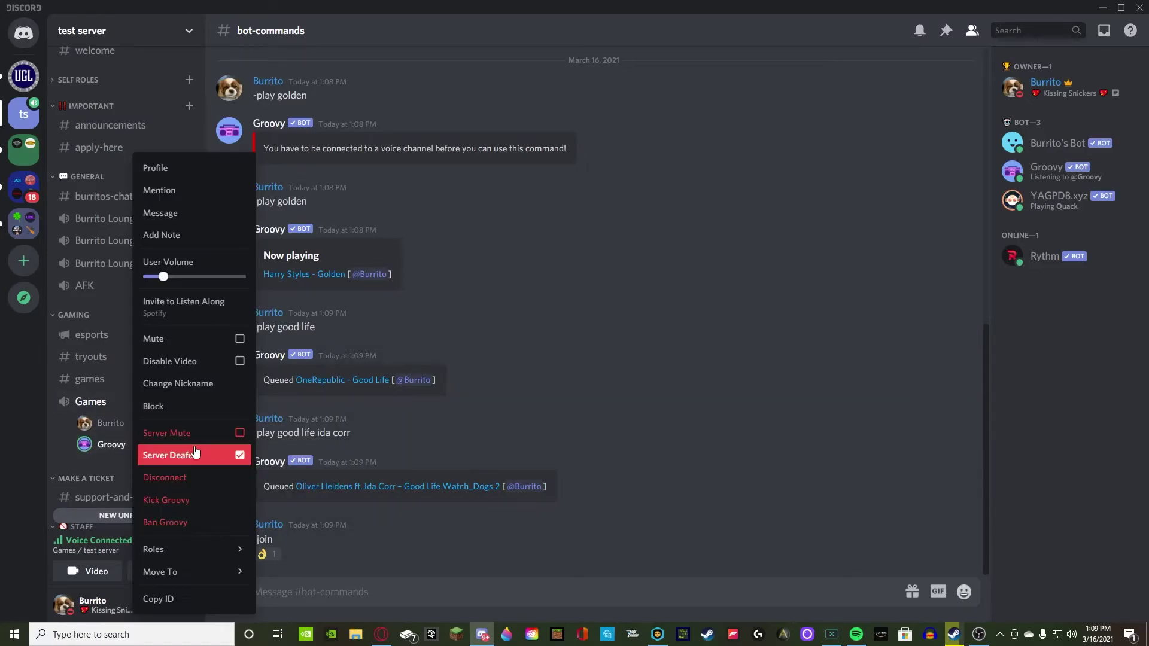
{"action": "left_click", "coordinate": [530, 374]}
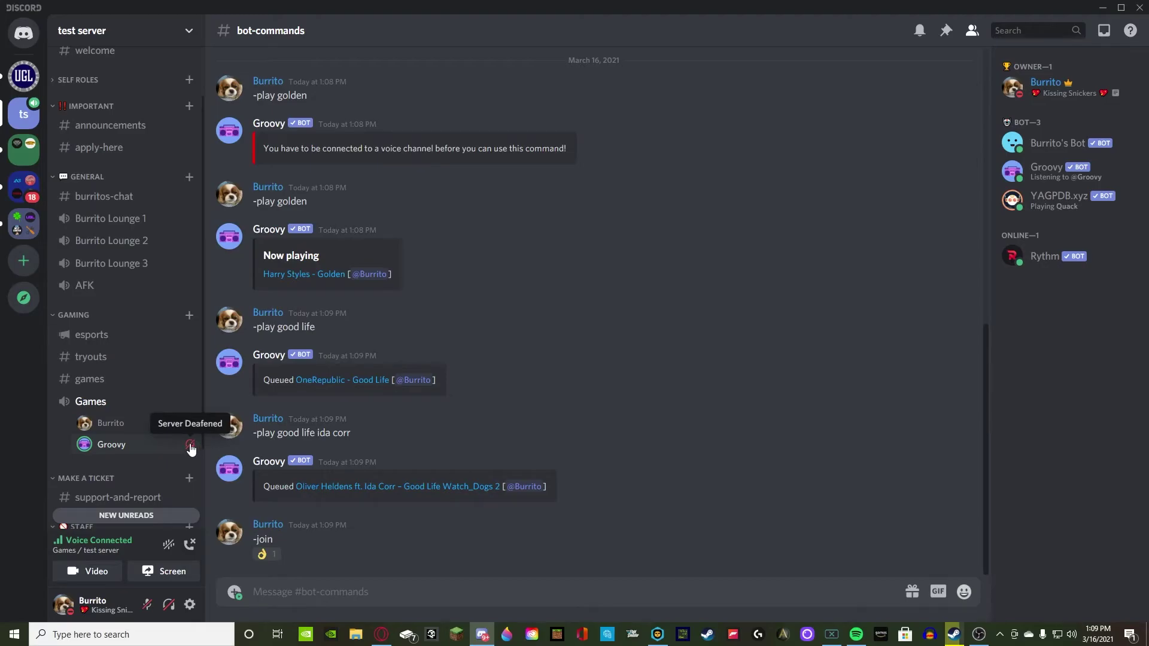
{"action": "left_click", "coordinate": [381, 634]}
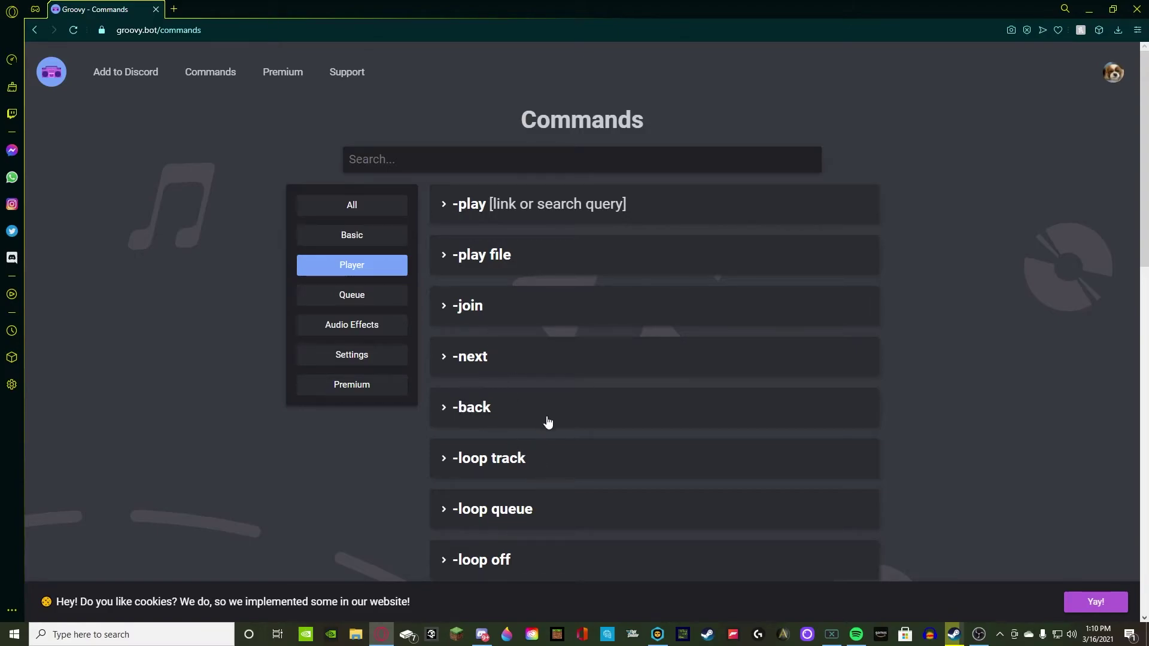
{"action": "scroll", "coordinate": [546, 423], "scroll_direction": "down", "scroll_amount": 2}
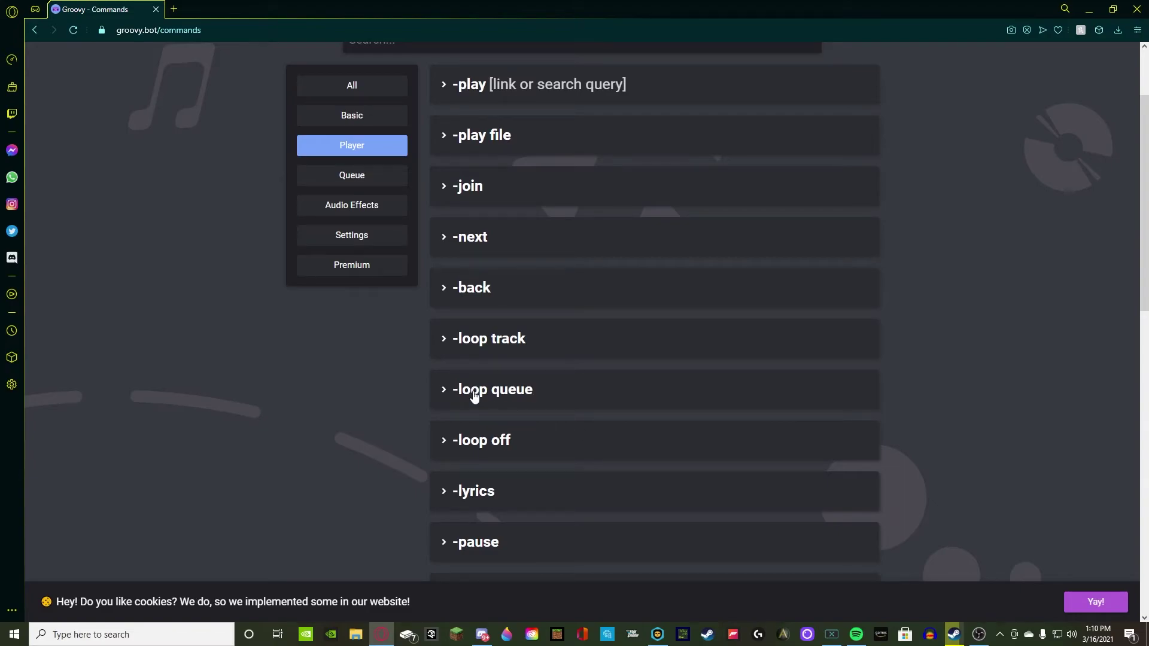
{"action": "scroll", "coordinate": [496, 384], "scroll_direction": "down", "scroll_amount": 2}
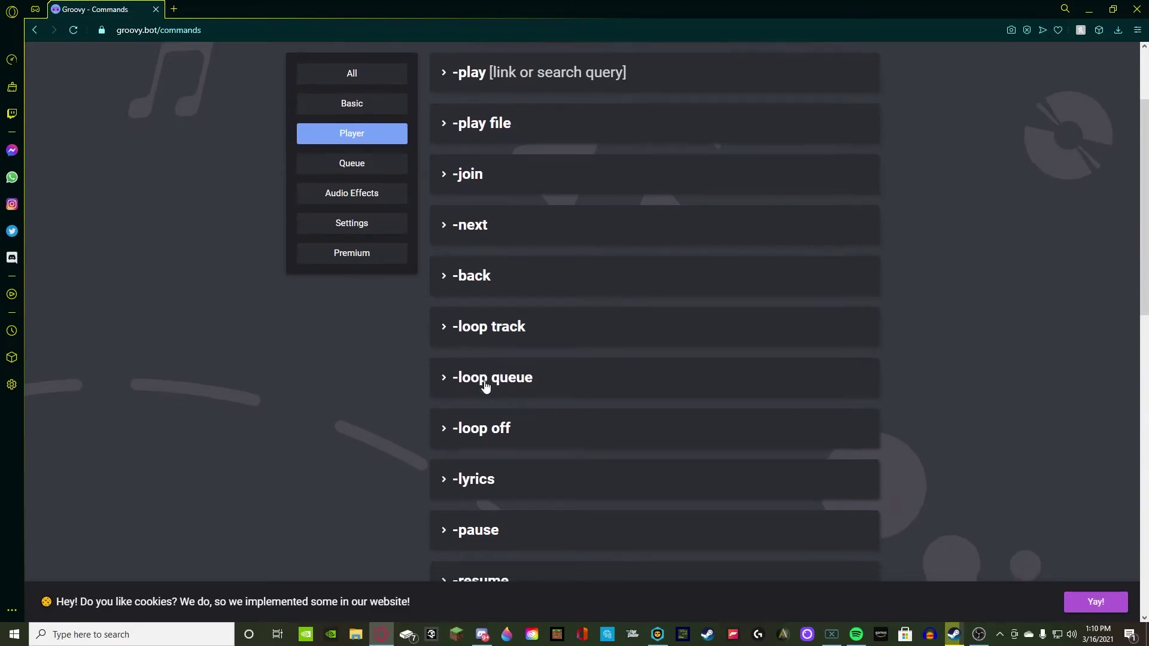
{"action": "left_click", "coordinate": [471, 376]}
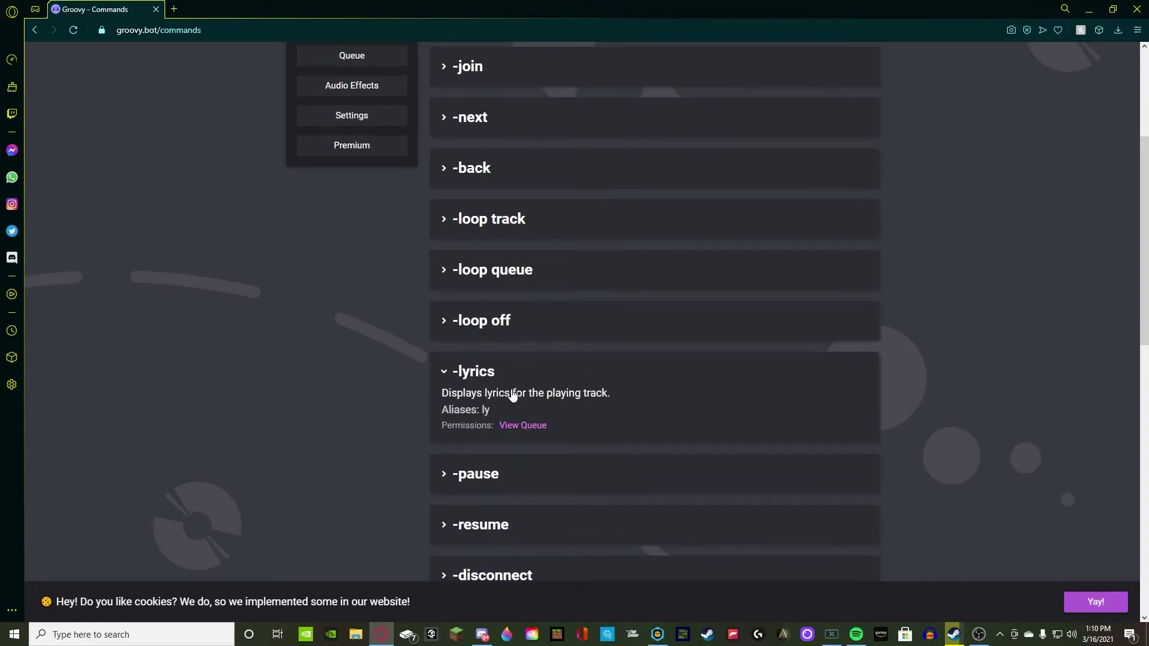
{"action": "left_click_drag", "start_coordinate": [489, 374], "coordinate": [494, 382]}
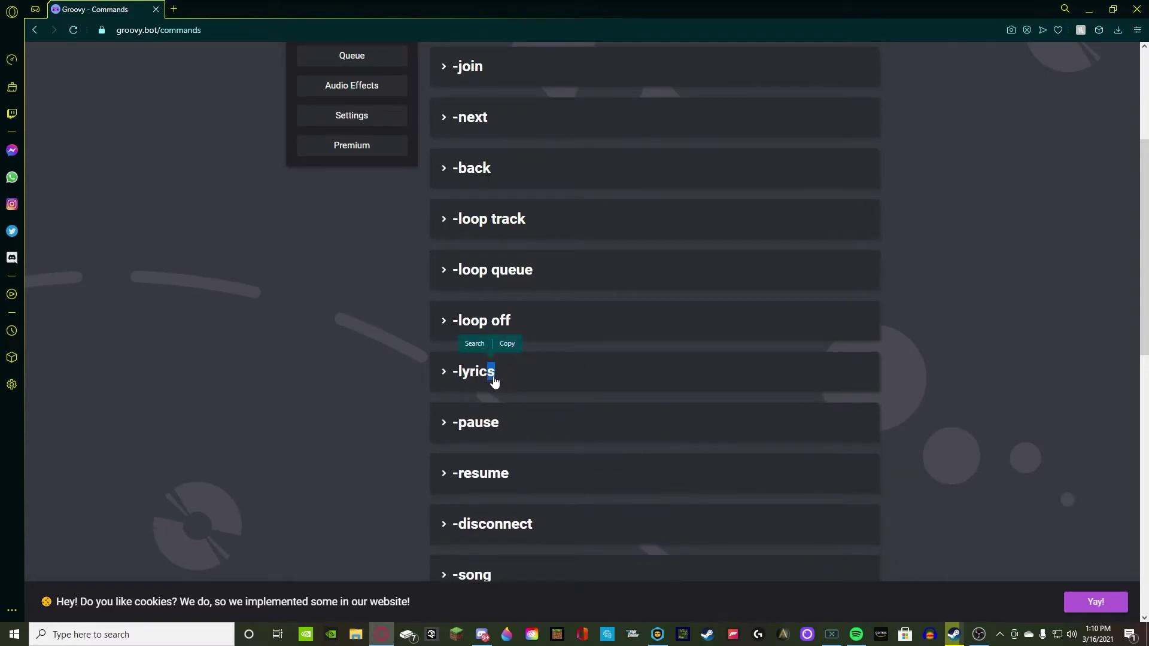
{"action": "left_click", "coordinate": [333, 316]}
{"action": "scroll", "coordinate": [492, 388], "scroll_direction": "down", "scroll_amount": 5}
{"action": "scroll", "coordinate": [492, 389], "scroll_direction": "down", "scroll_amount": 3}
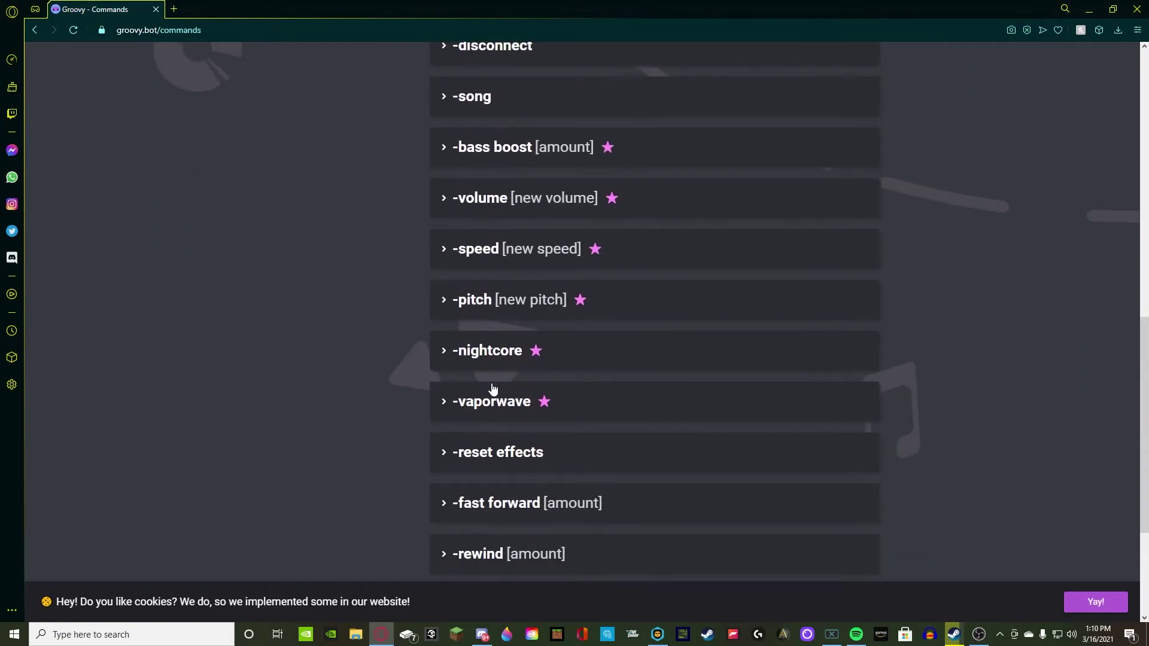
{"action": "mouse_move", "coordinate": [608, 153]}
{"action": "scroll", "coordinate": [593, 148], "scroll_direction": "down", "scroll_amount": 4}
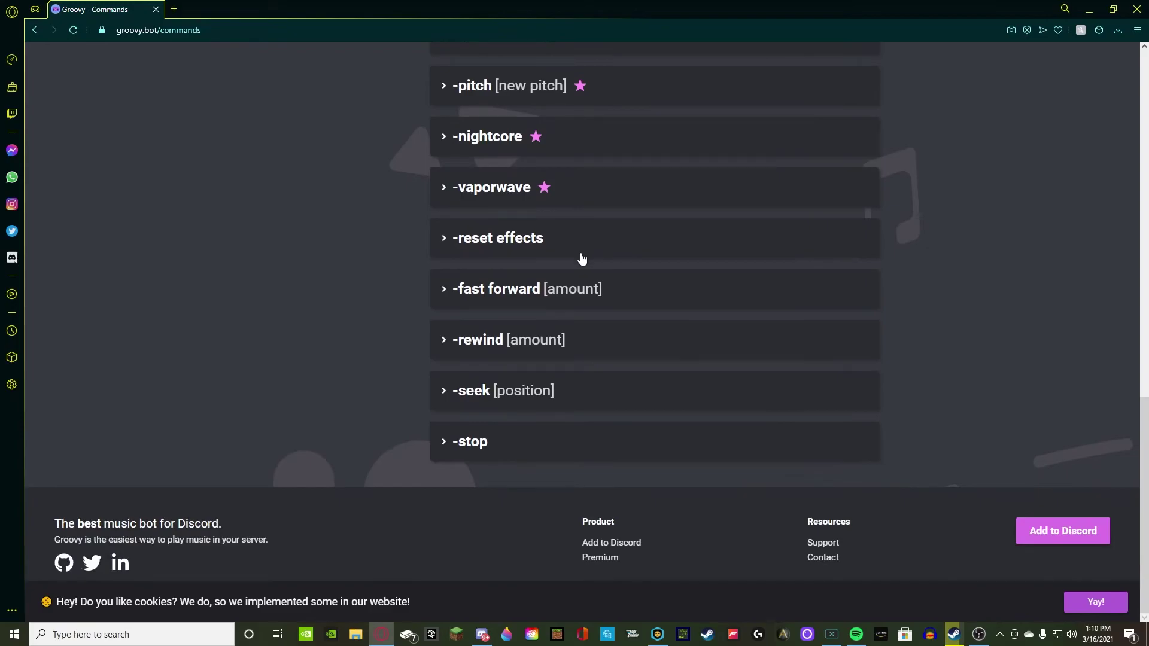
{"action": "scroll", "coordinate": [582, 259], "scroll_direction": "up", "scroll_amount": 15}
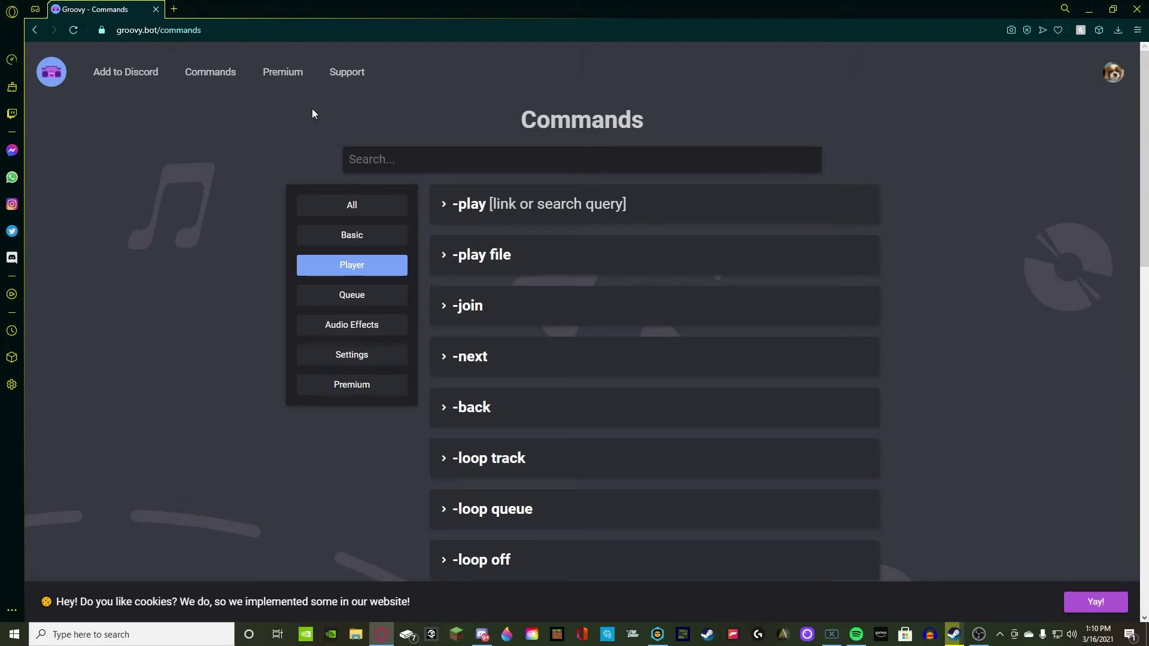
- Finish scrolling Groovy's command list, then open general-chat in the Ultimate Gaming Lounge server
{"action": "scroll", "coordinate": [457, 308], "scroll_direction": "down", "scroll_amount": 10}
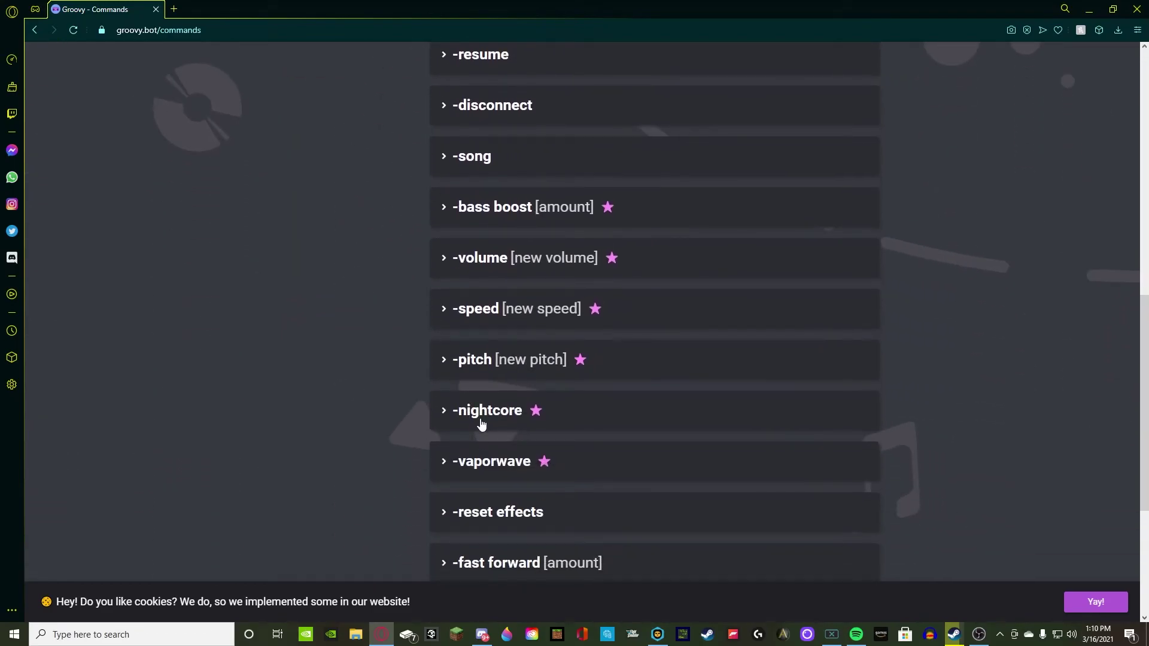
{"action": "scroll", "coordinate": [550, 399], "scroll_direction": "up", "scroll_amount": 4}
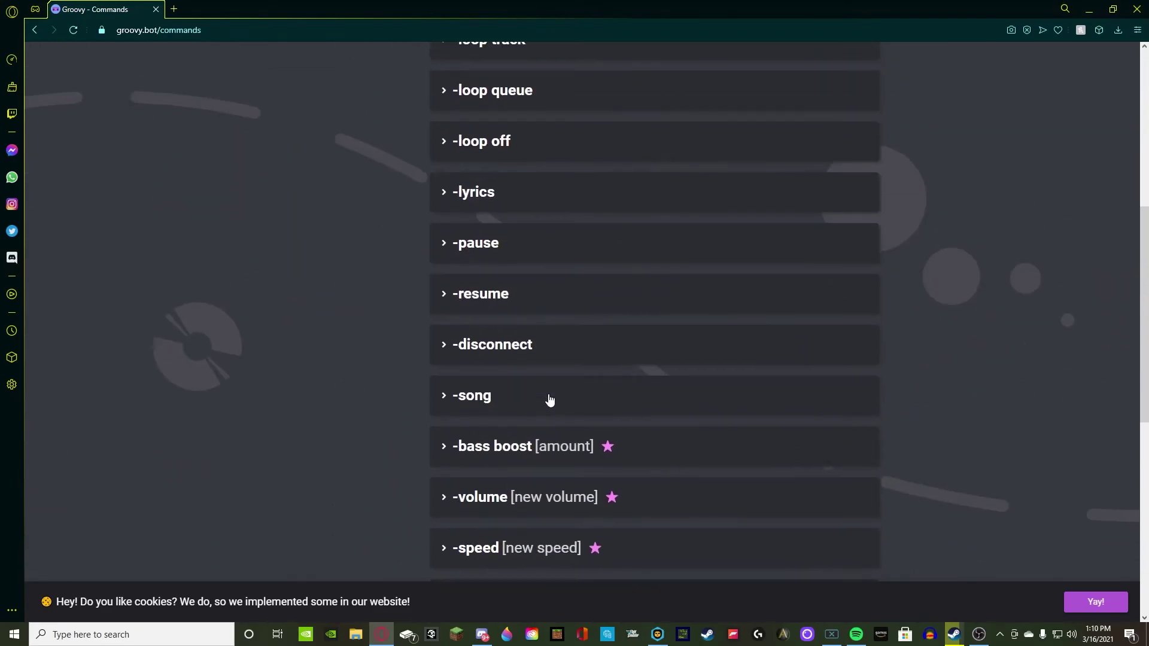
{"action": "scroll", "coordinate": [549, 399], "scroll_direction": "up", "scroll_amount": 7}
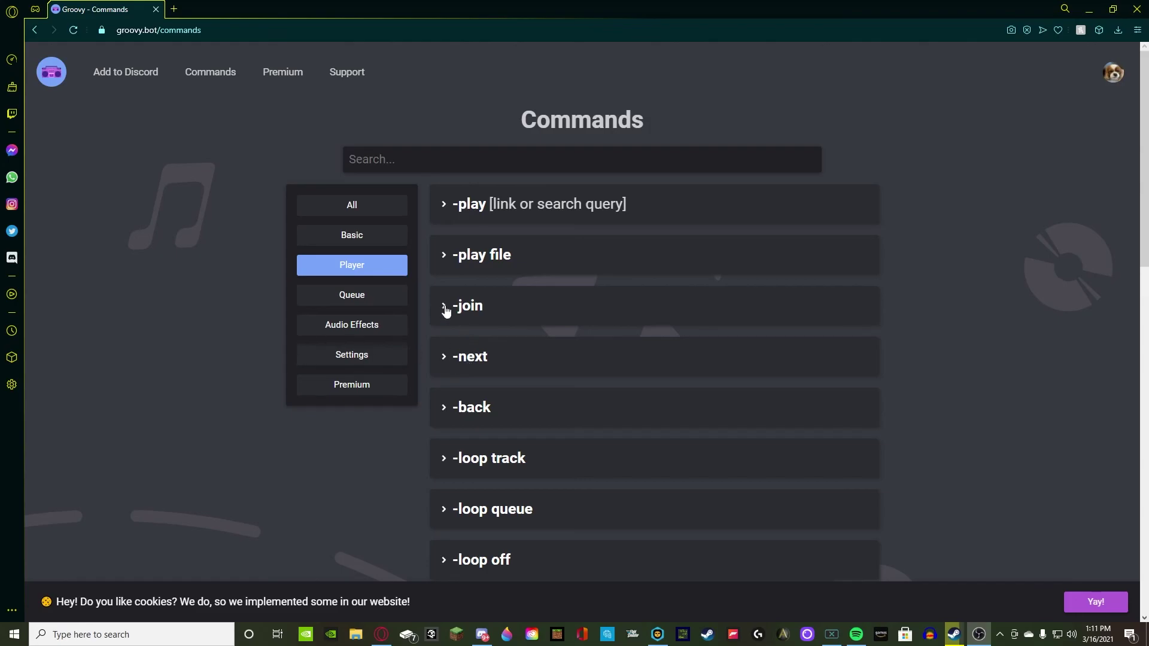
{"action": "left_click", "coordinate": [481, 635]}
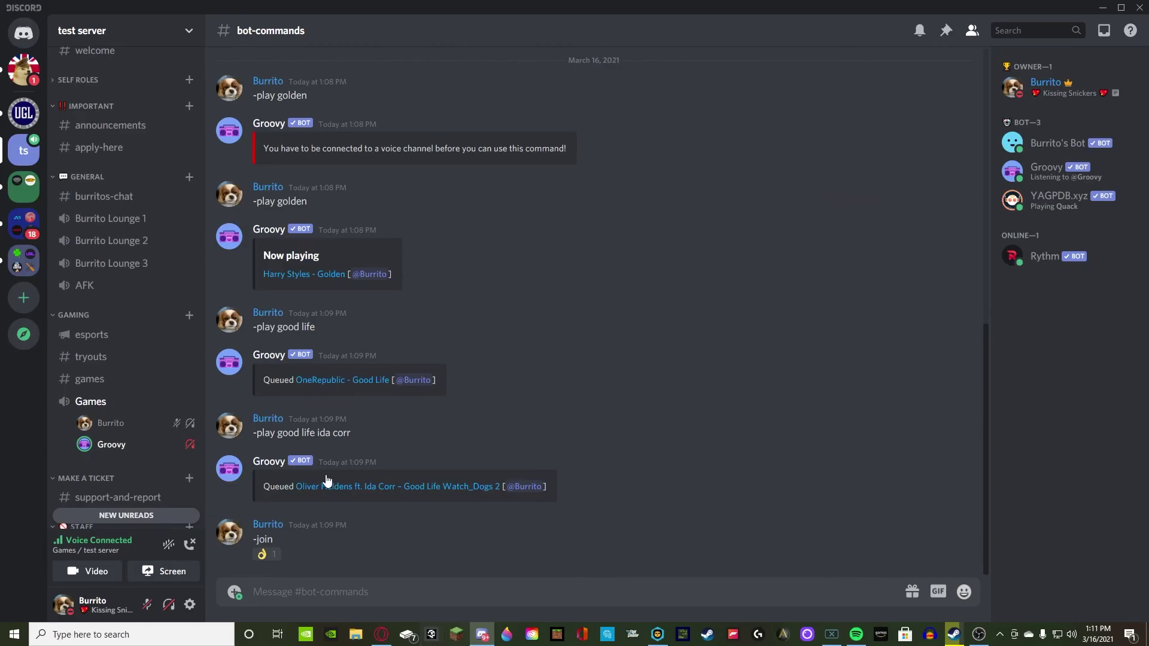
{"action": "left_click", "coordinate": [23, 112]}
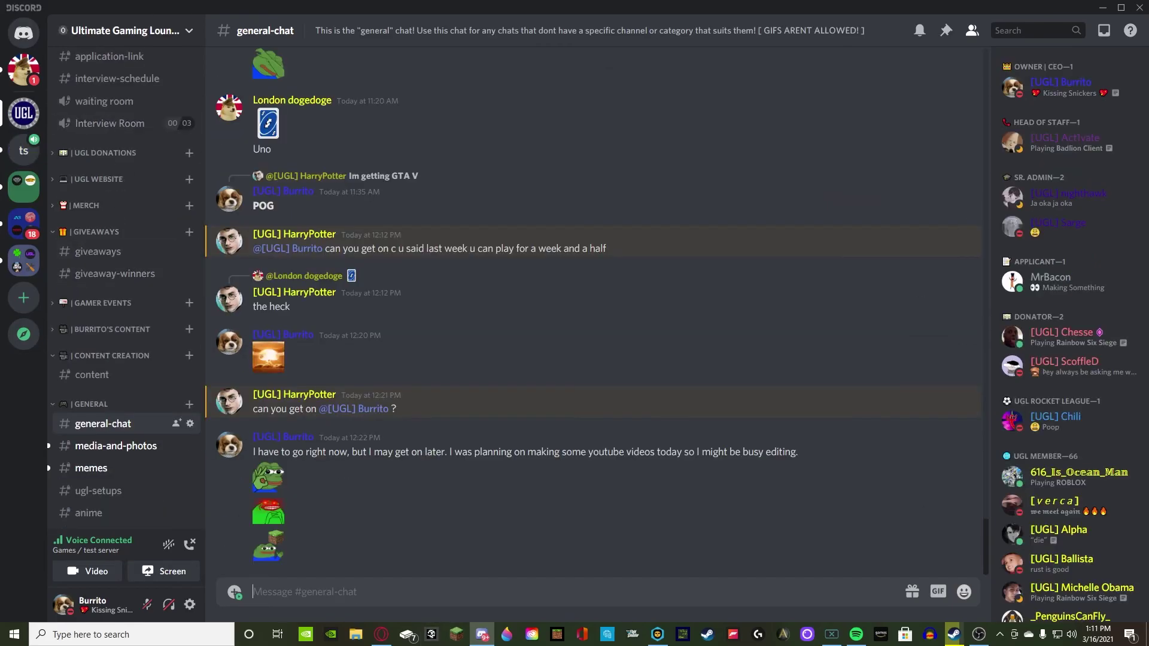